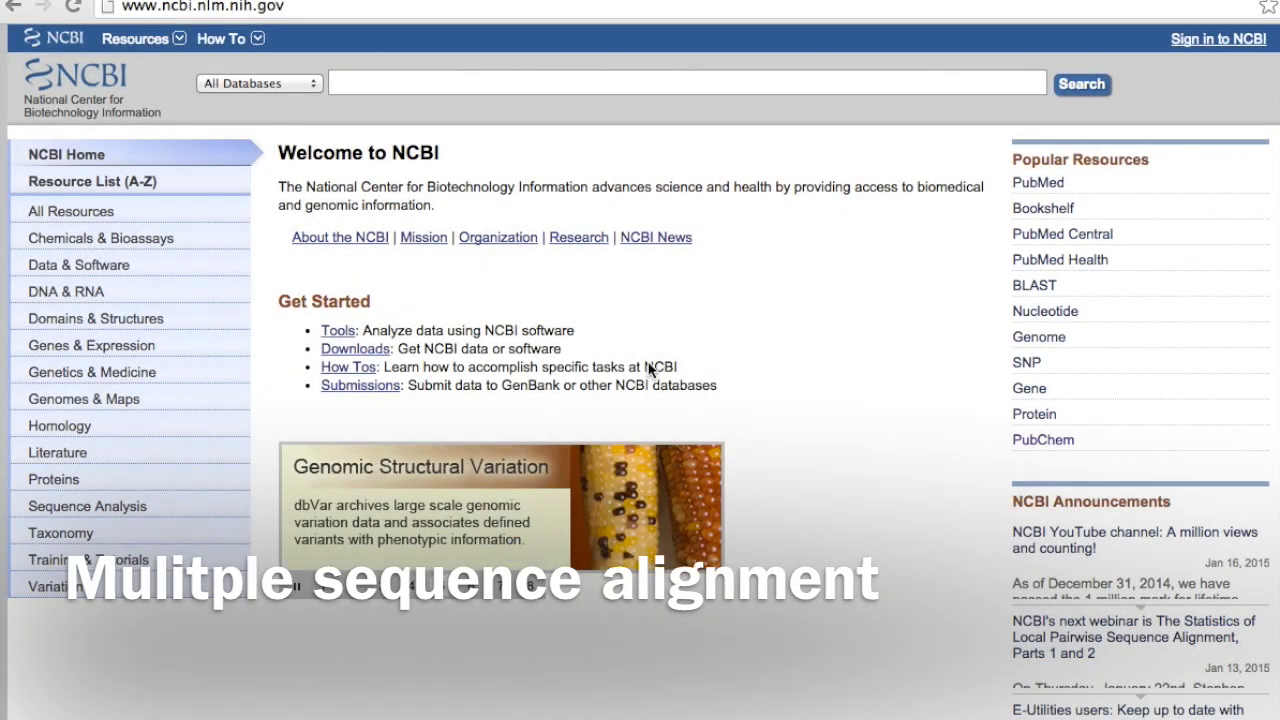
Step: Paste NP_065826.2 into the NCBI search box and search the Protein database
{"action": "right_click", "coordinate": [531, 86]}
{"action": "left_click", "coordinate": [586, 184]}
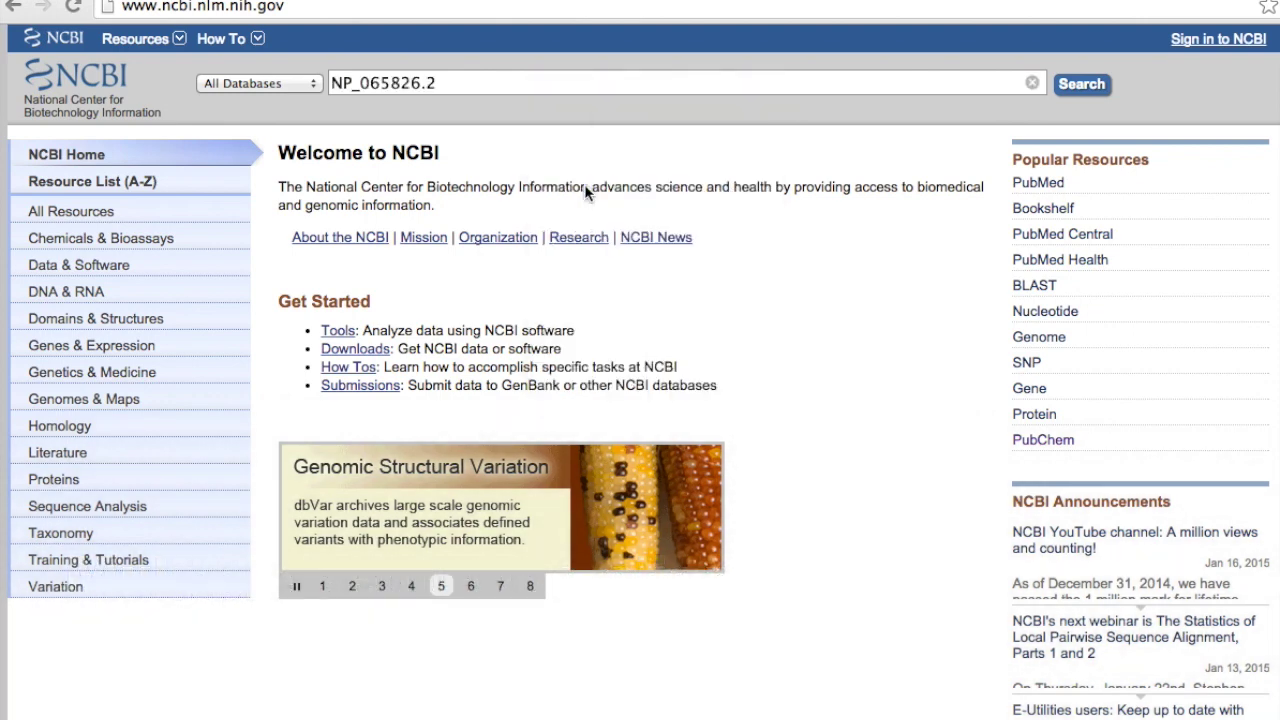
{"action": "left_click", "coordinate": [315, 84]}
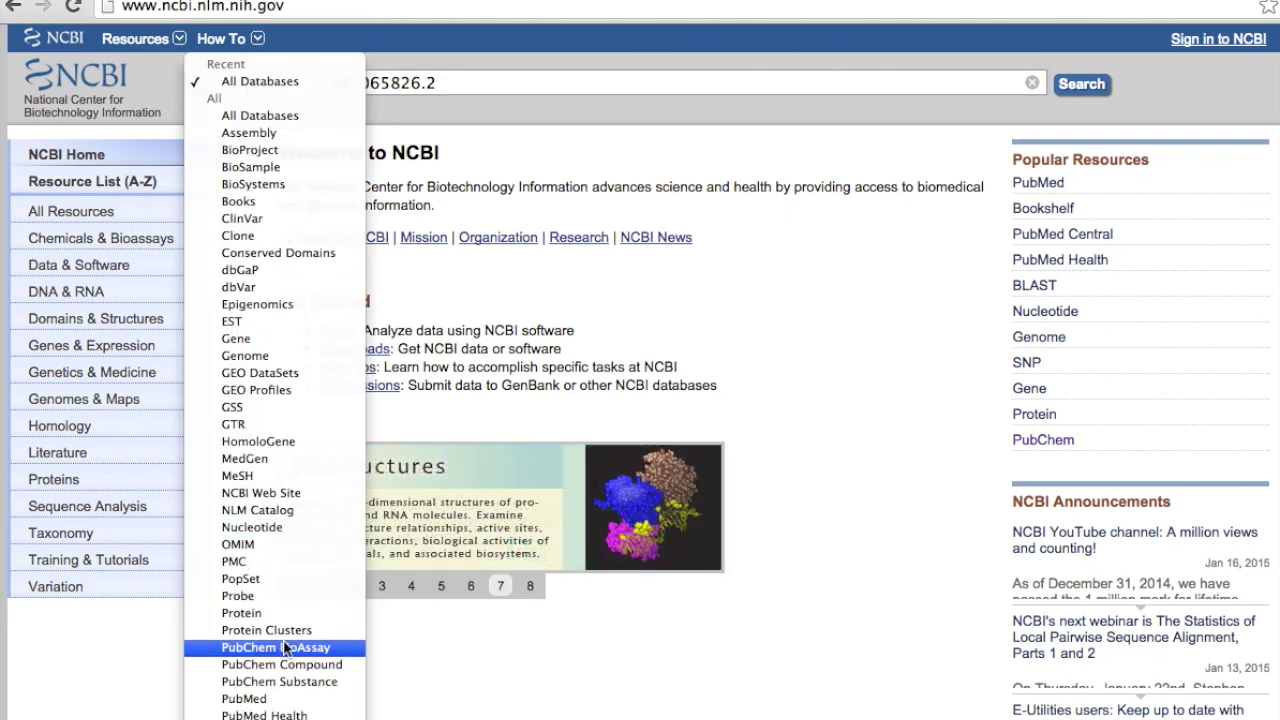
{"action": "left_click", "coordinate": [251, 610]}
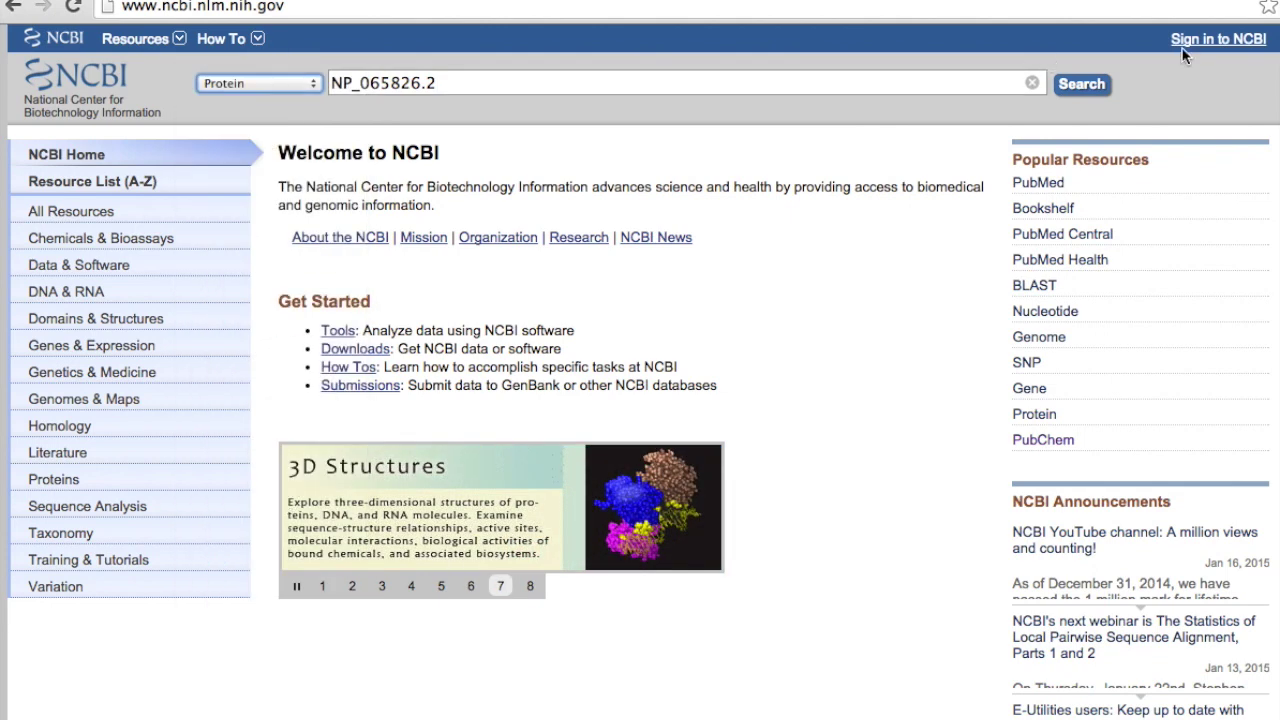
{"action": "left_click", "coordinate": [1087, 88]}
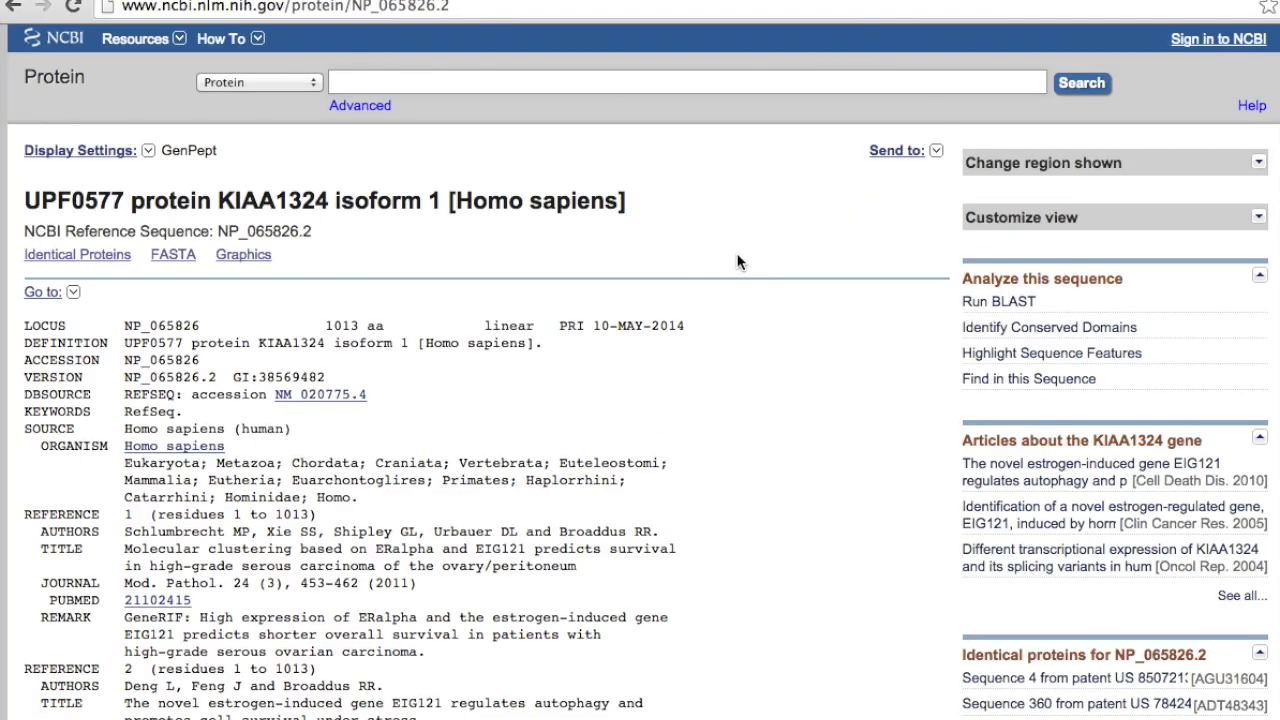
Step: Highlight the record's 1013 aa length and its transmembrane protein description, then return to the top
{"action": "scroll", "coordinate": [561, 332], "scroll_direction": "down", "scroll_amount": 3}
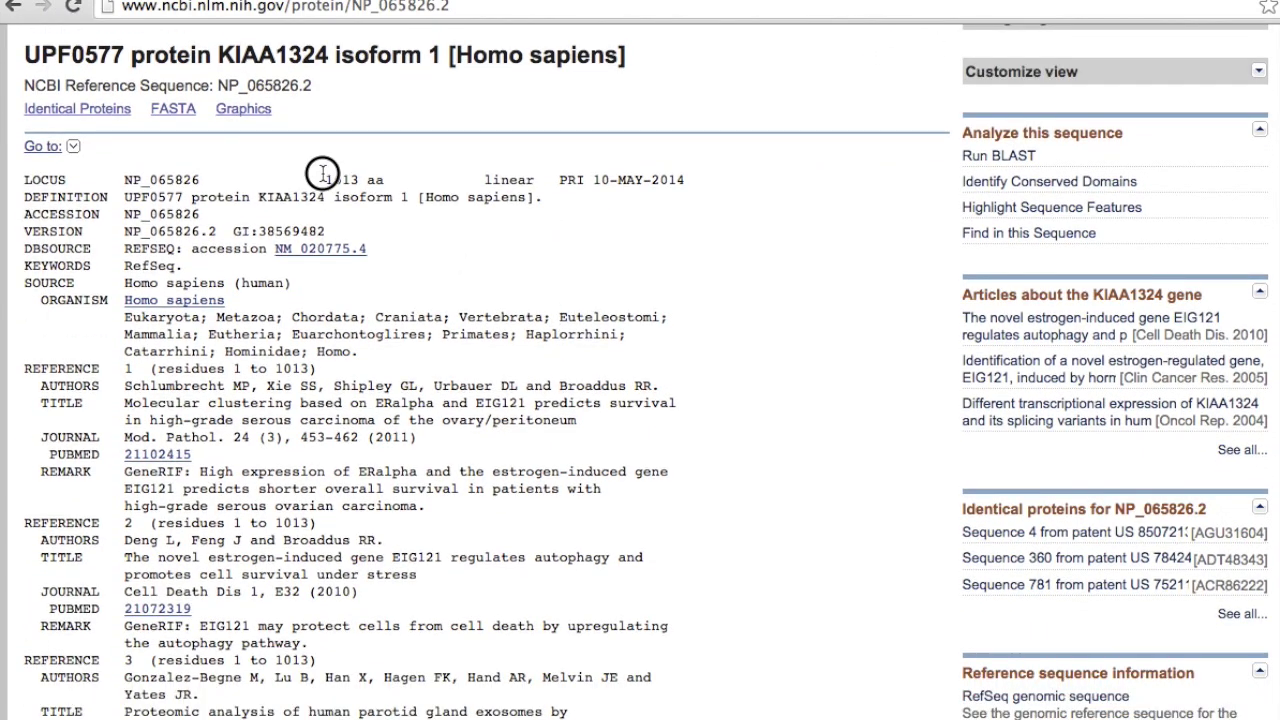
{"action": "left_click_drag", "start_coordinate": [325, 175], "coordinate": [385, 175]}
{"action": "scroll", "coordinate": [702, 372], "scroll_direction": "down", "scroll_amount": 10}
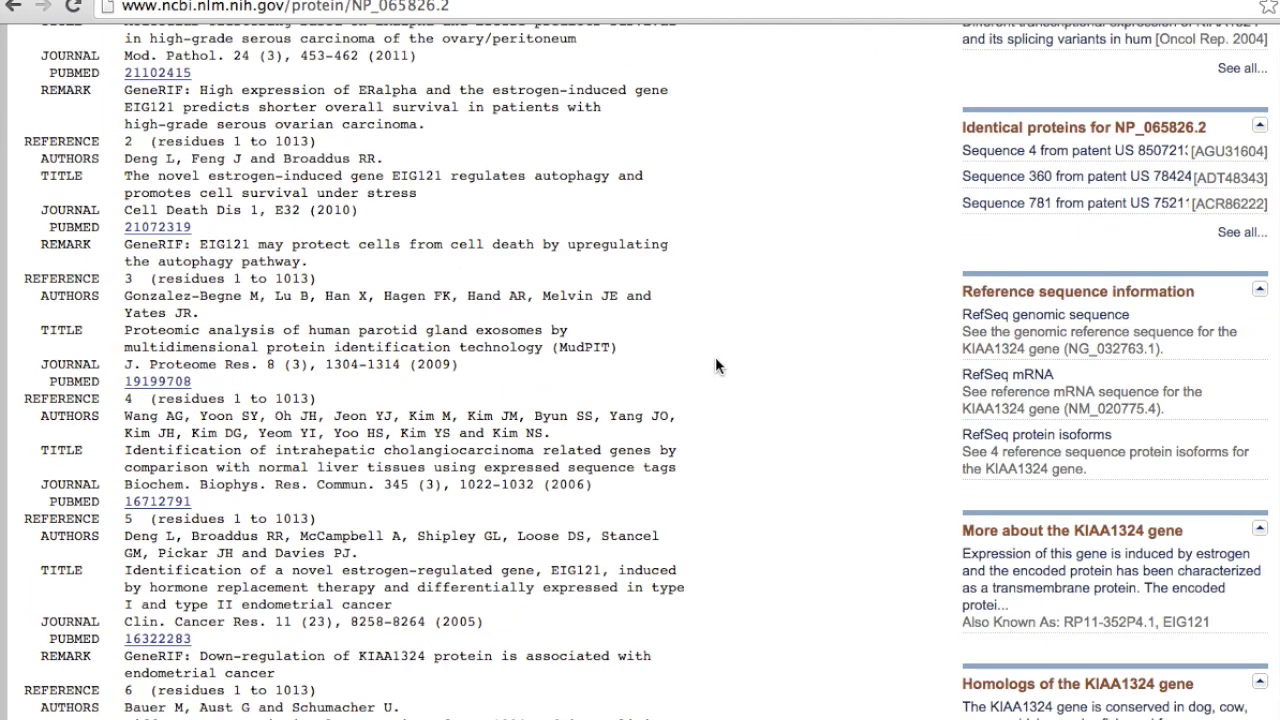
{"action": "scroll", "coordinate": [711, 358], "scroll_direction": "down", "scroll_amount": 8}
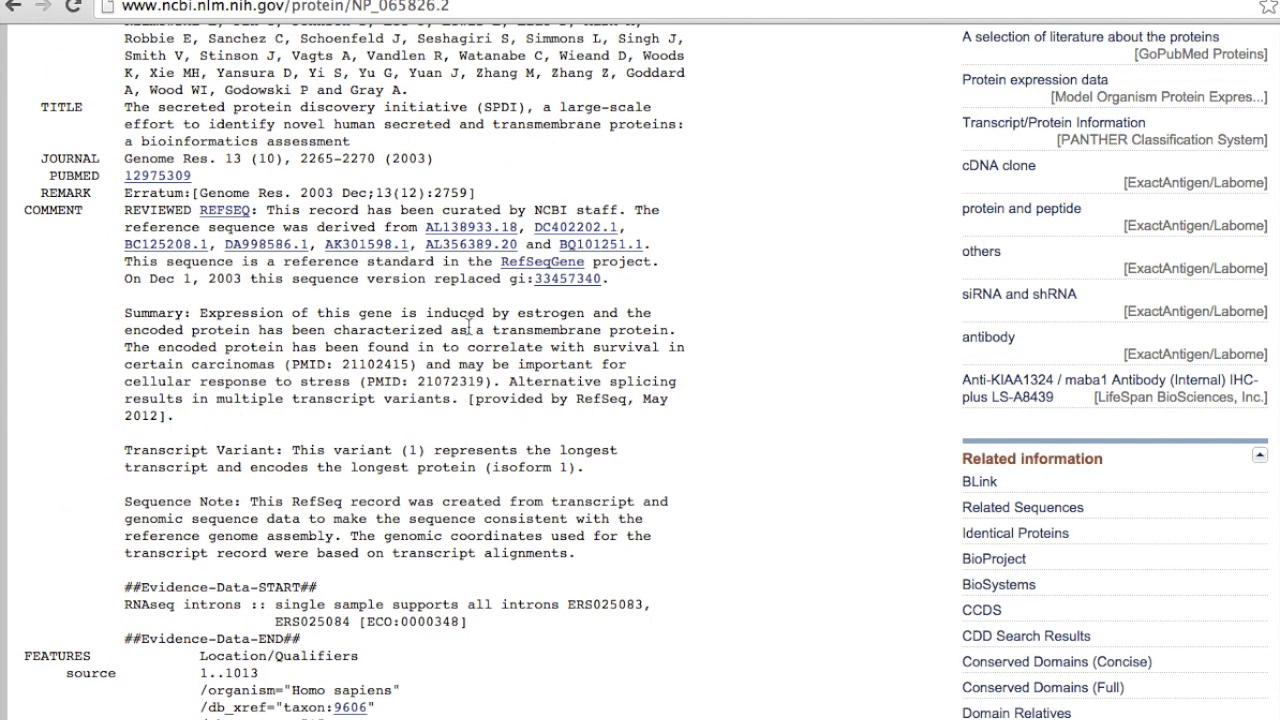
{"action": "left_click_drag", "start_coordinate": [469, 329], "coordinate": [714, 328]}
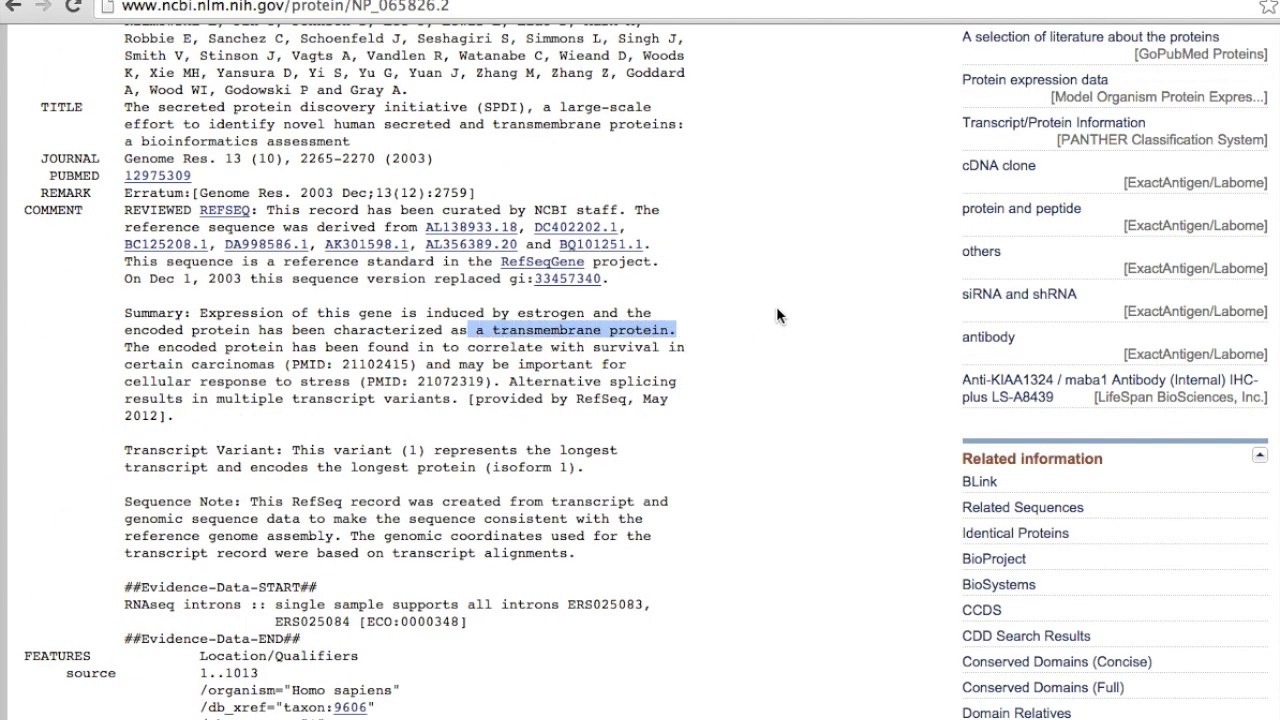
{"action": "scroll", "coordinate": [776, 316], "scroll_direction": "up", "scroll_amount": 15}
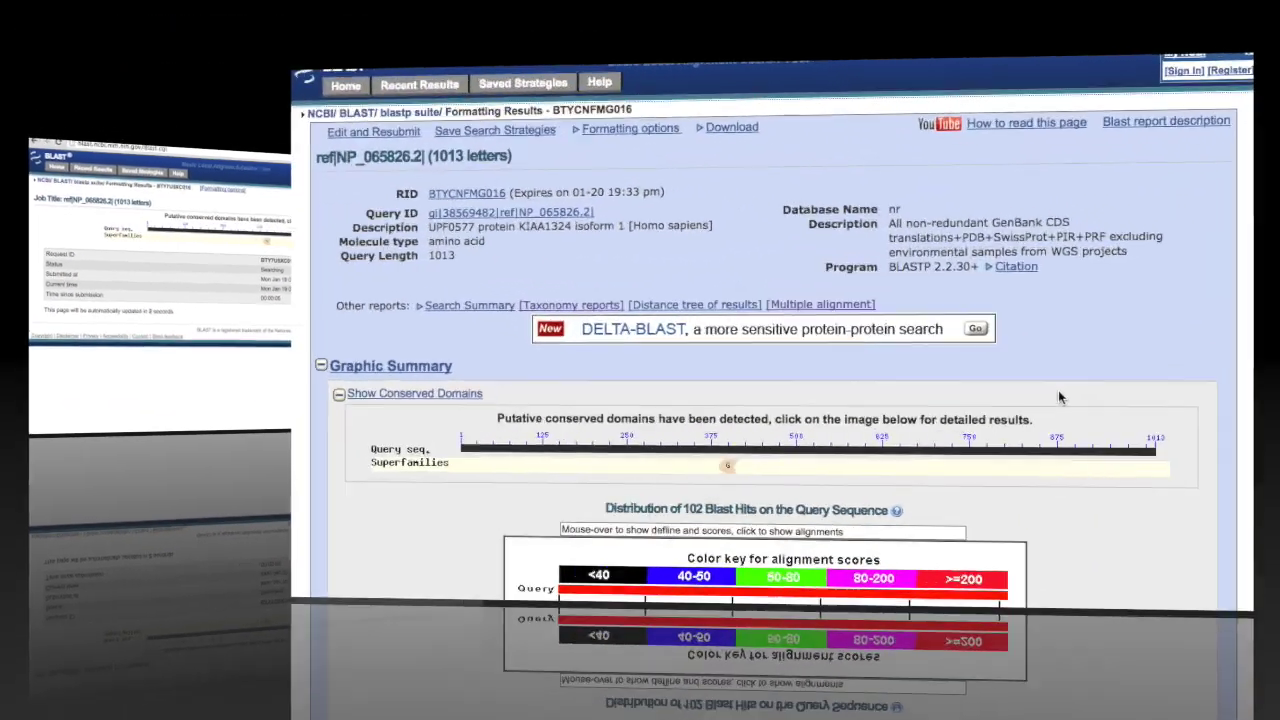
Step: Scroll through the Graphic Summary and Descriptions table of the 102 BLAST hits, then back up
{"action": "scroll", "coordinate": [1040, 462], "scroll_direction": "down", "scroll_amount": 10}
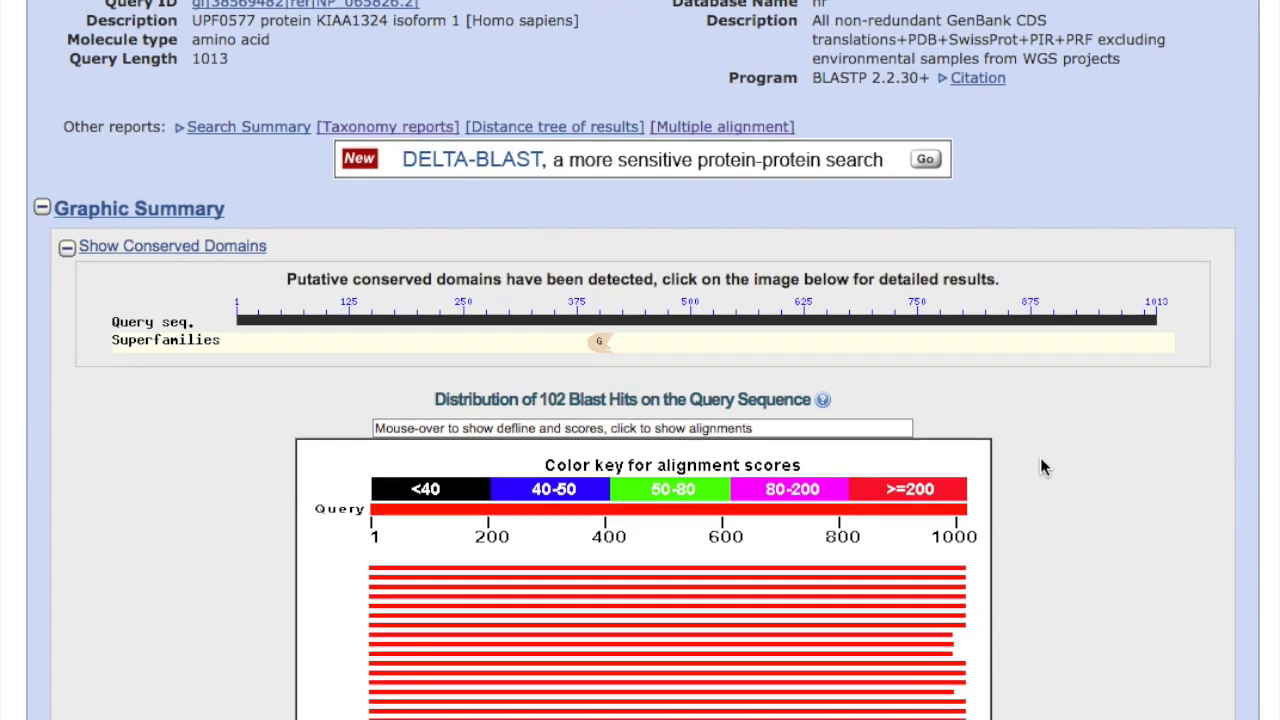
{"action": "scroll", "coordinate": [1040, 467], "scroll_direction": "down", "scroll_amount": 4}
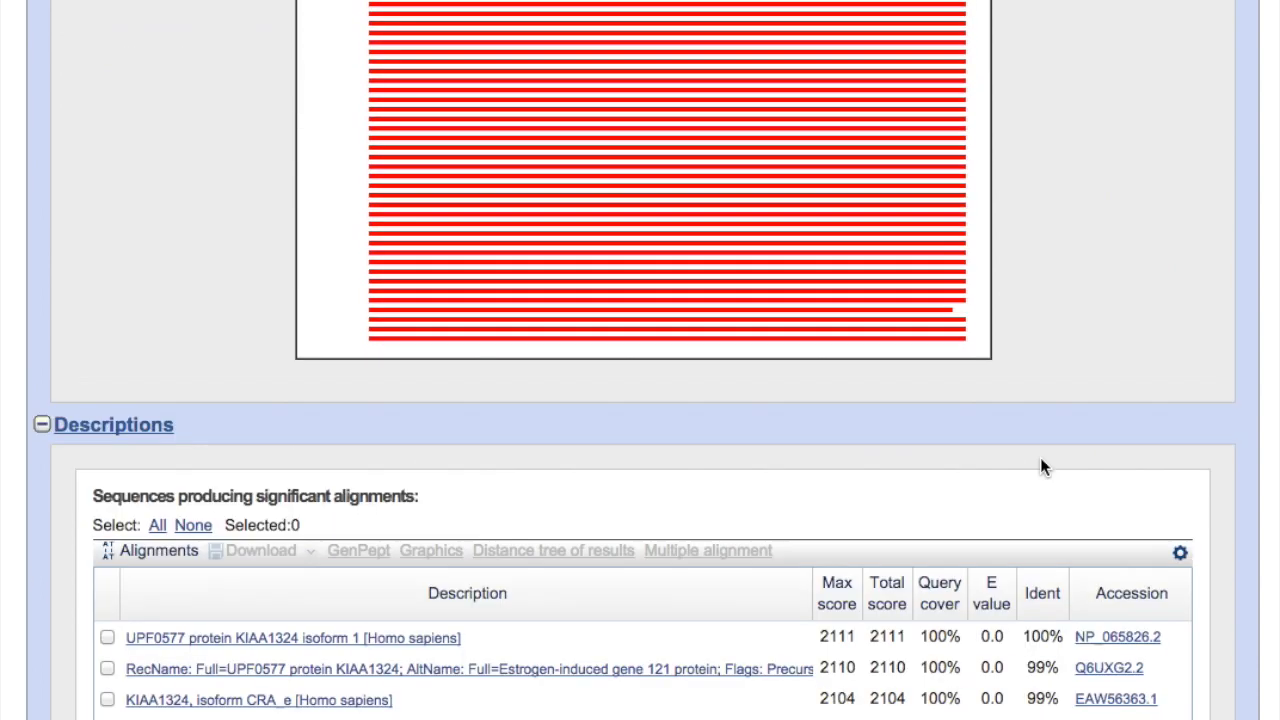
{"action": "scroll", "coordinate": [1040, 467], "scroll_direction": "down", "scroll_amount": 3}
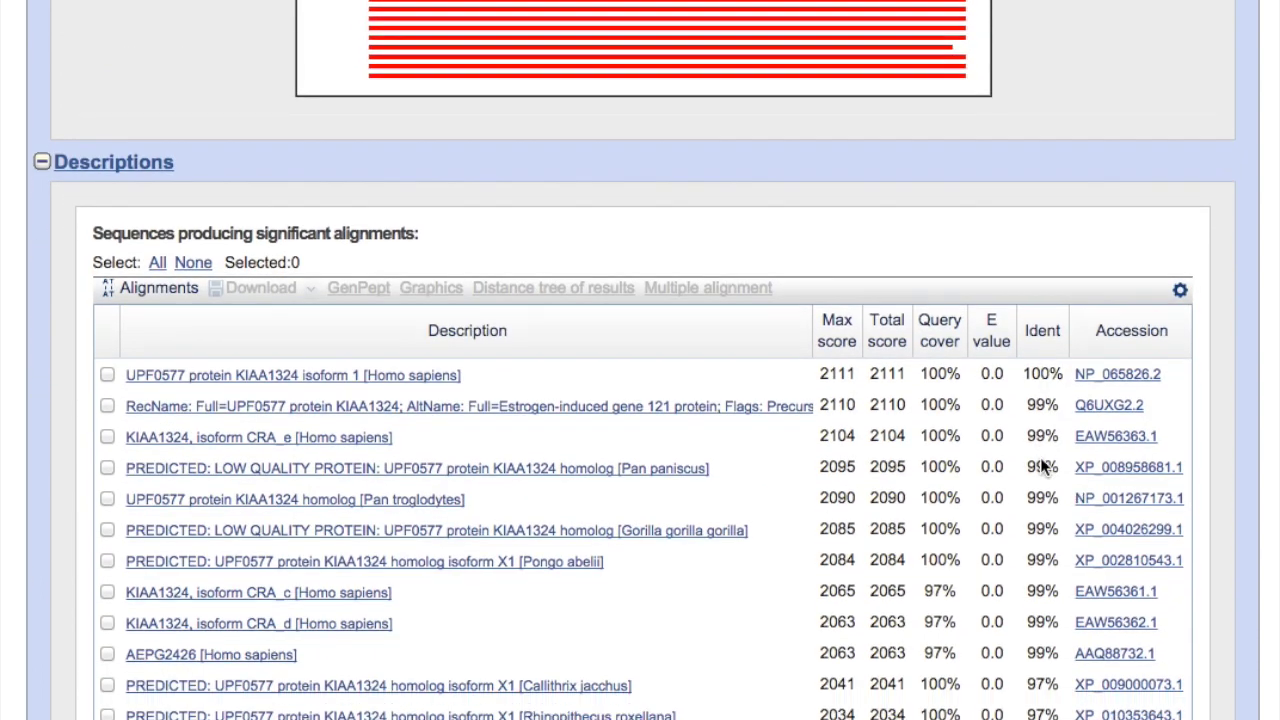
{"action": "scroll", "coordinate": [1040, 467], "scroll_direction": "up", "scroll_amount": 10}
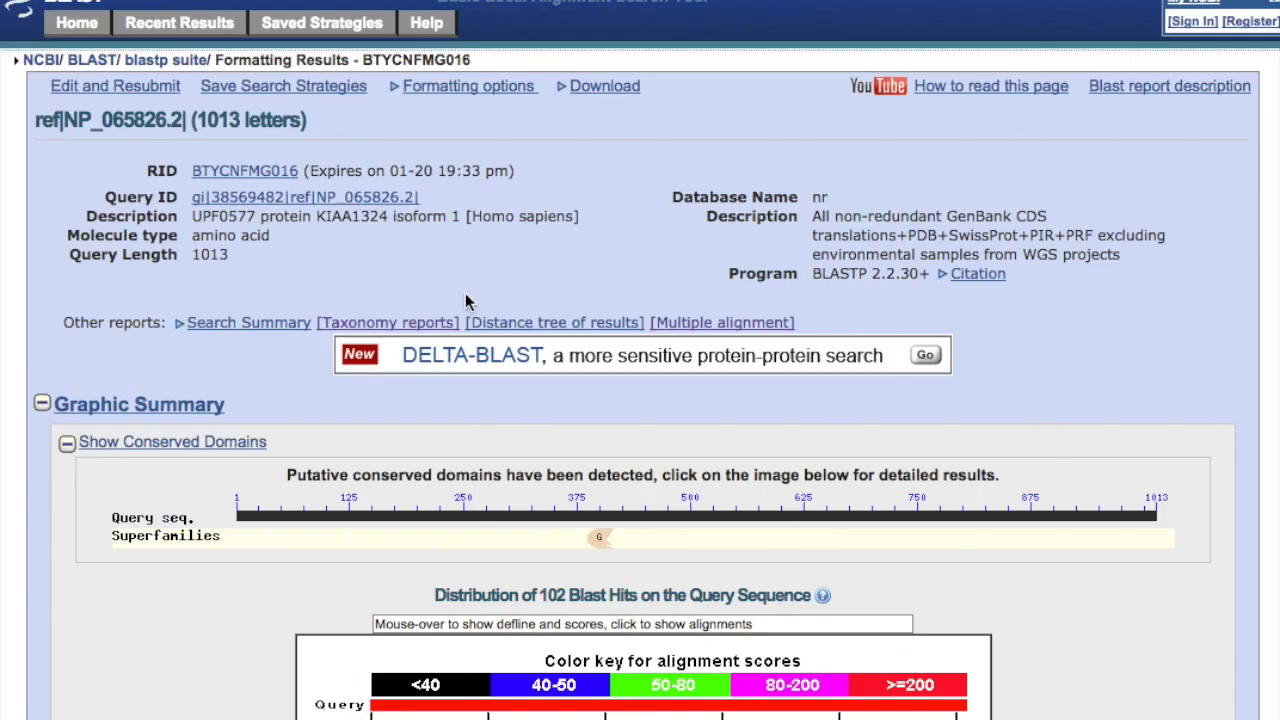
Step: Open Taxonomy reports under Other reports and scroll down to the Organism Report
{"action": "left_click", "coordinate": [393, 322]}
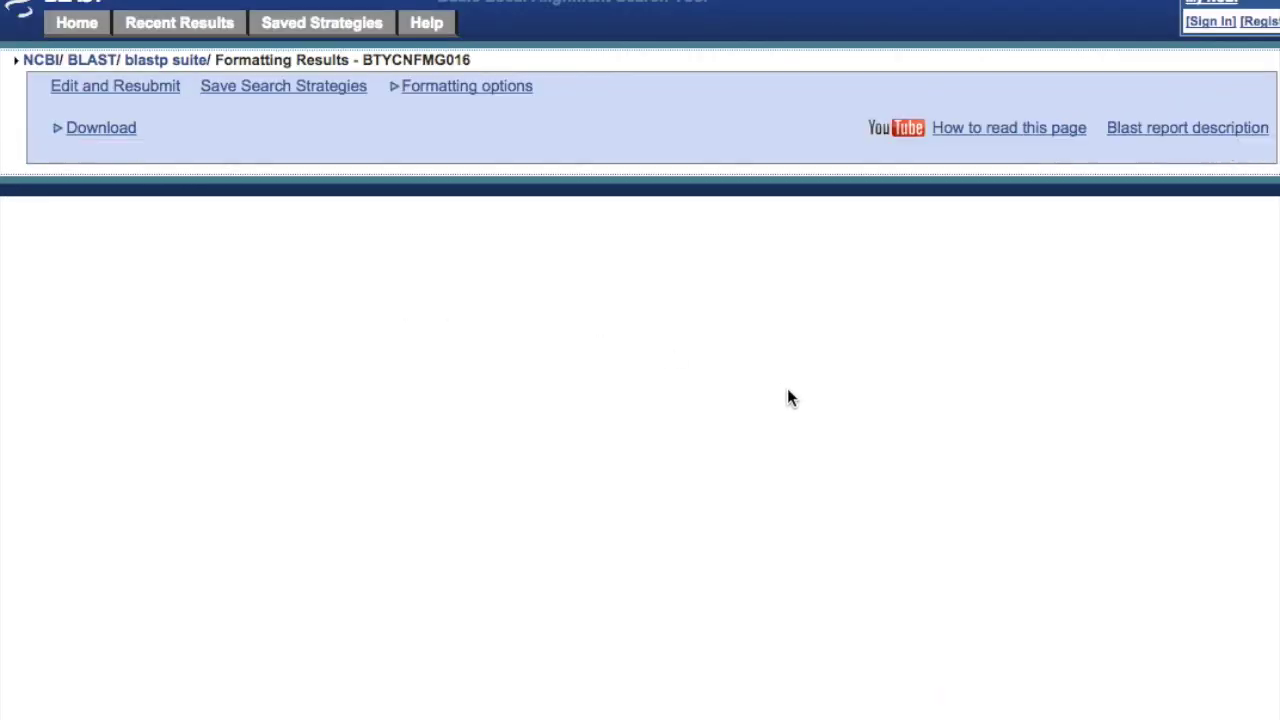
{"action": "scroll", "coordinate": [714, 458], "scroll_direction": "down", "scroll_amount": 15}
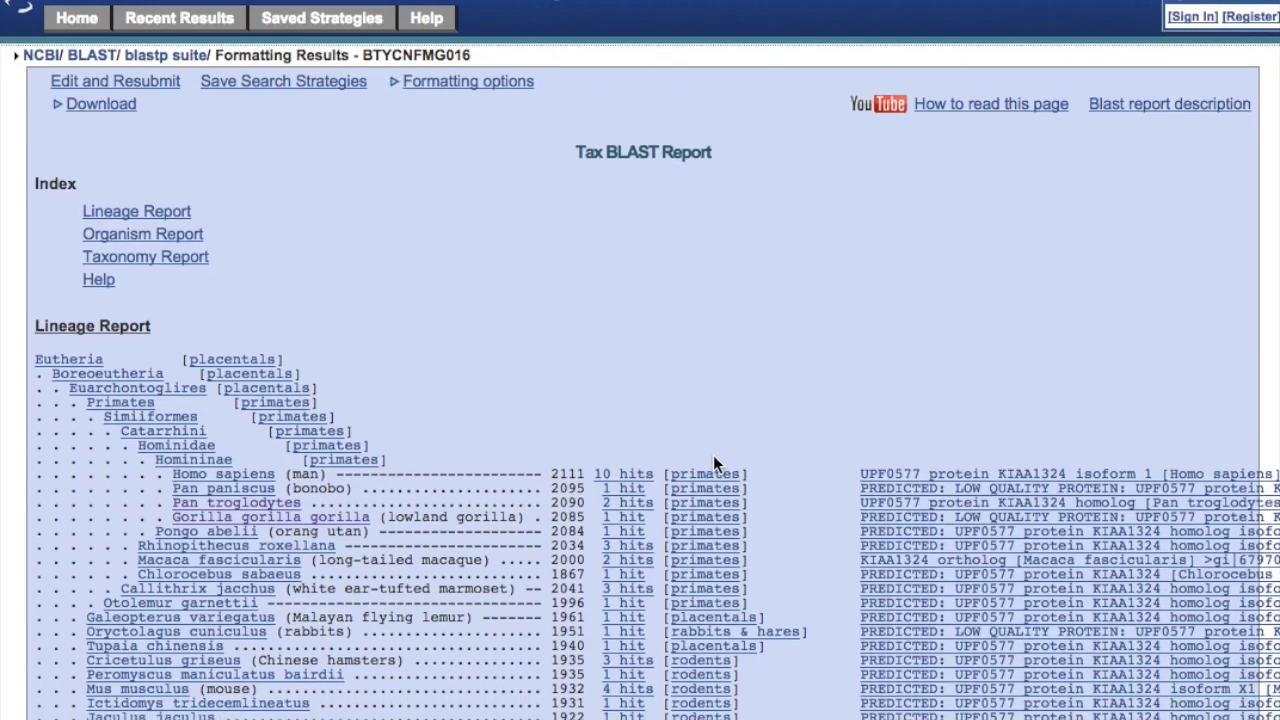
{"action": "scroll", "coordinate": [713, 456], "scroll_direction": "down", "scroll_amount": 5}
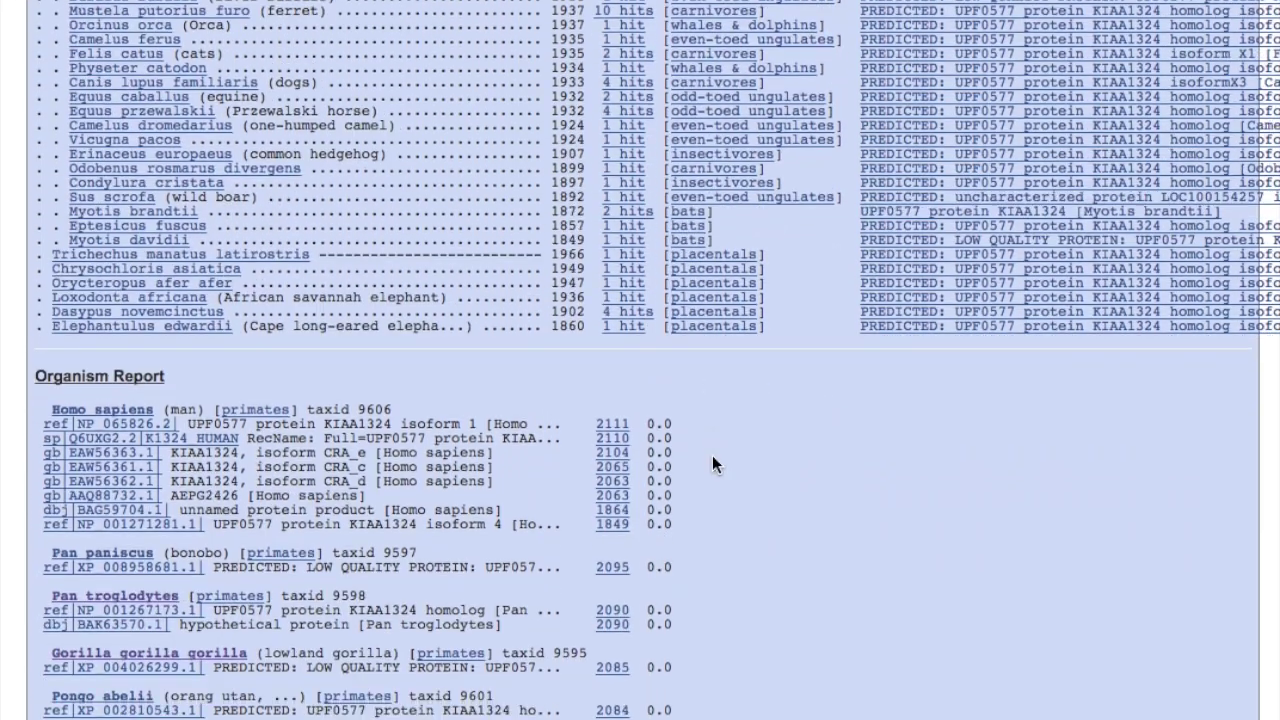
{"action": "scroll", "coordinate": [713, 458], "scroll_direction": "down", "scroll_amount": 2}
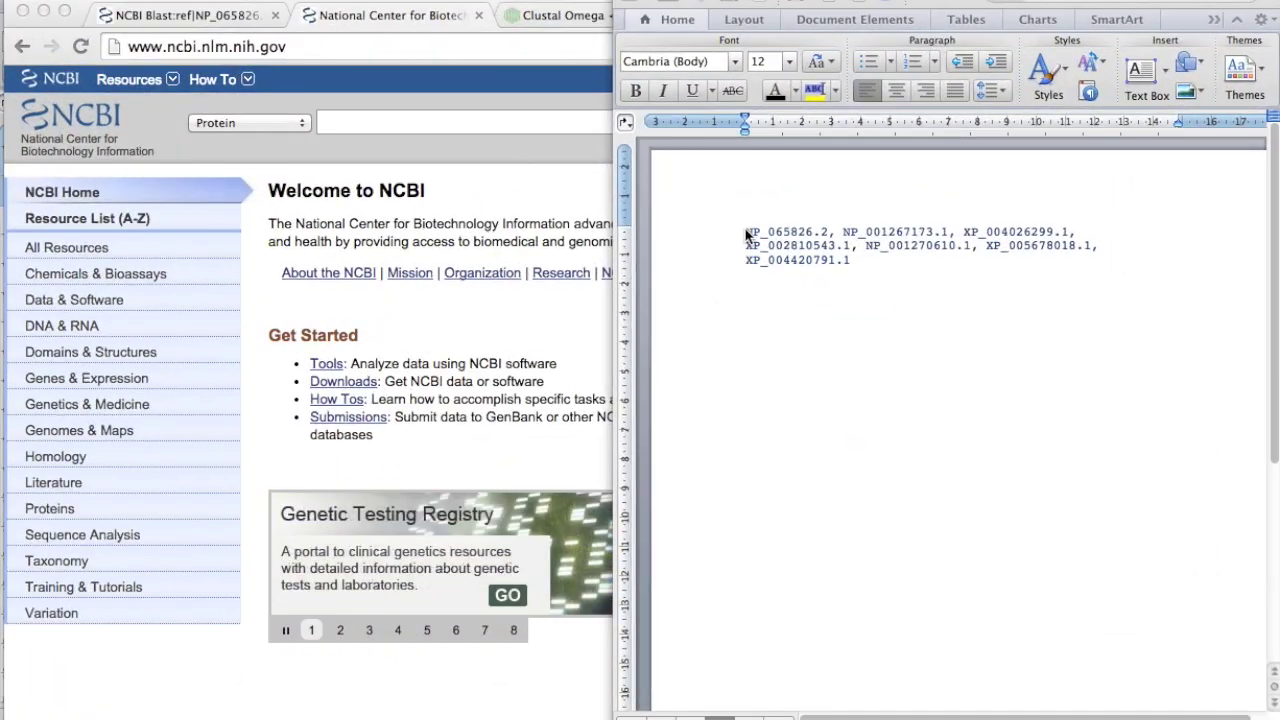
Step: Copy the list of seven accession numbers from the Word document
{"action": "left_click", "coordinate": [745, 235]}
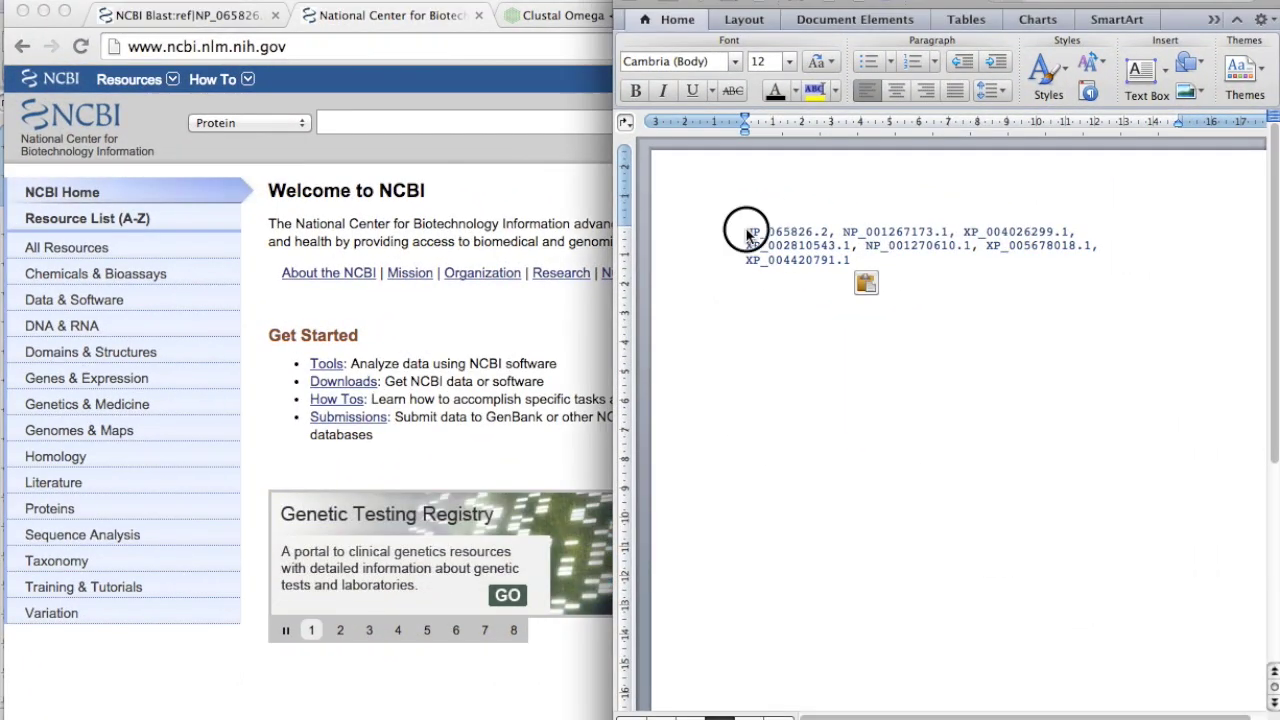
{"action": "left_click", "coordinate": [1004, 284]}
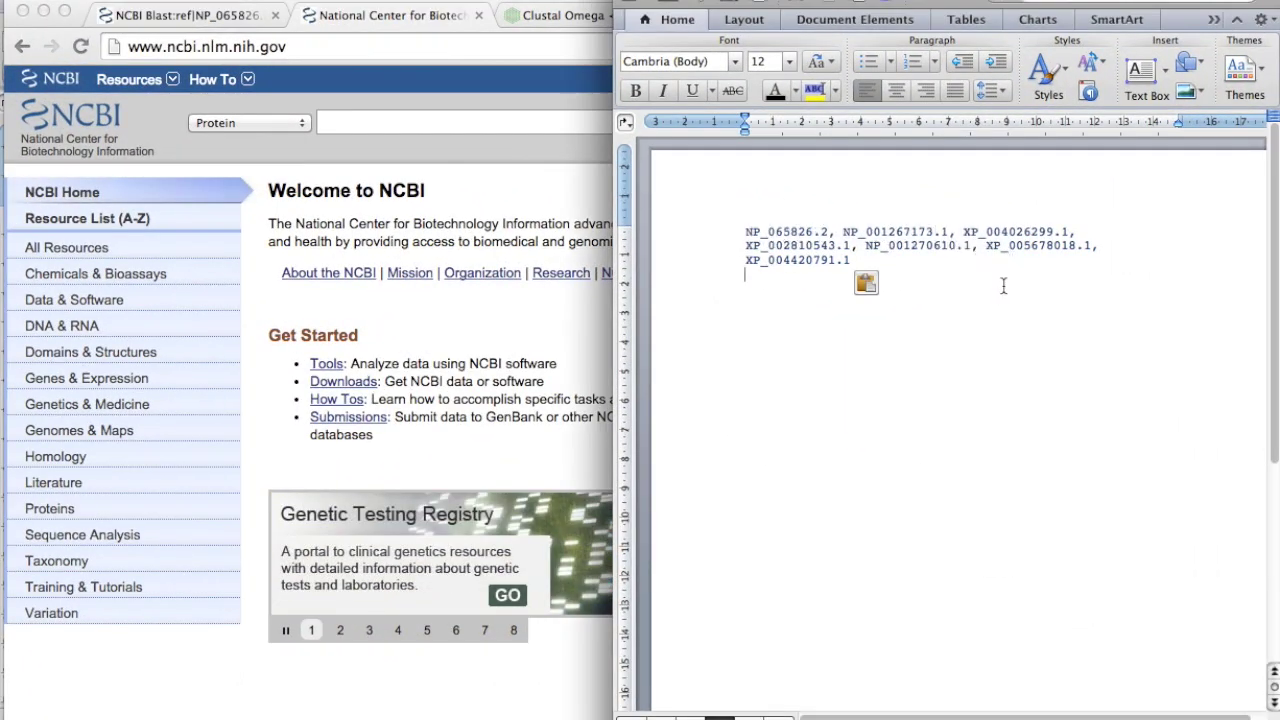
{"action": "left_click_drag", "start_coordinate": [741, 221], "coordinate": [886, 274]}
{"action": "right_click", "coordinate": [820, 262]}
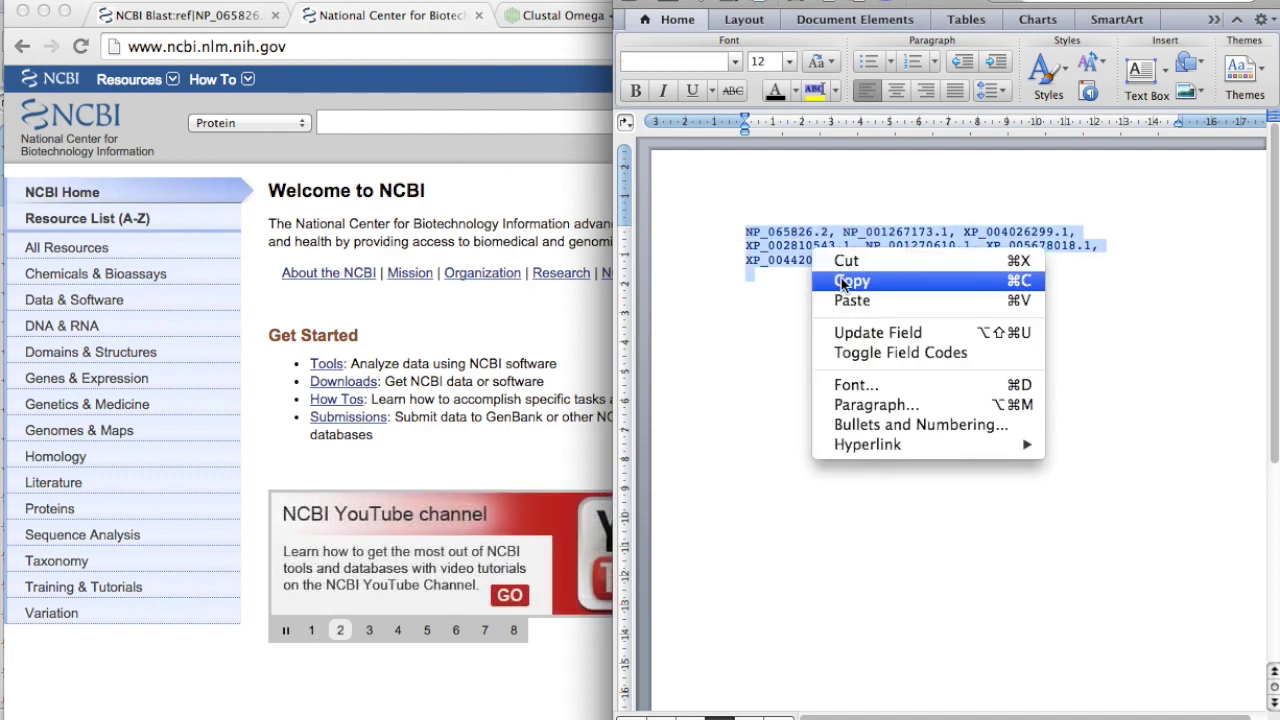
{"action": "left_click", "coordinate": [848, 281]}
Step: Paste the accession list into the NCBI search box and search Protein
{"action": "left_click", "coordinate": [375, 120]}
{"action": "right_click", "coordinate": [375, 120]}
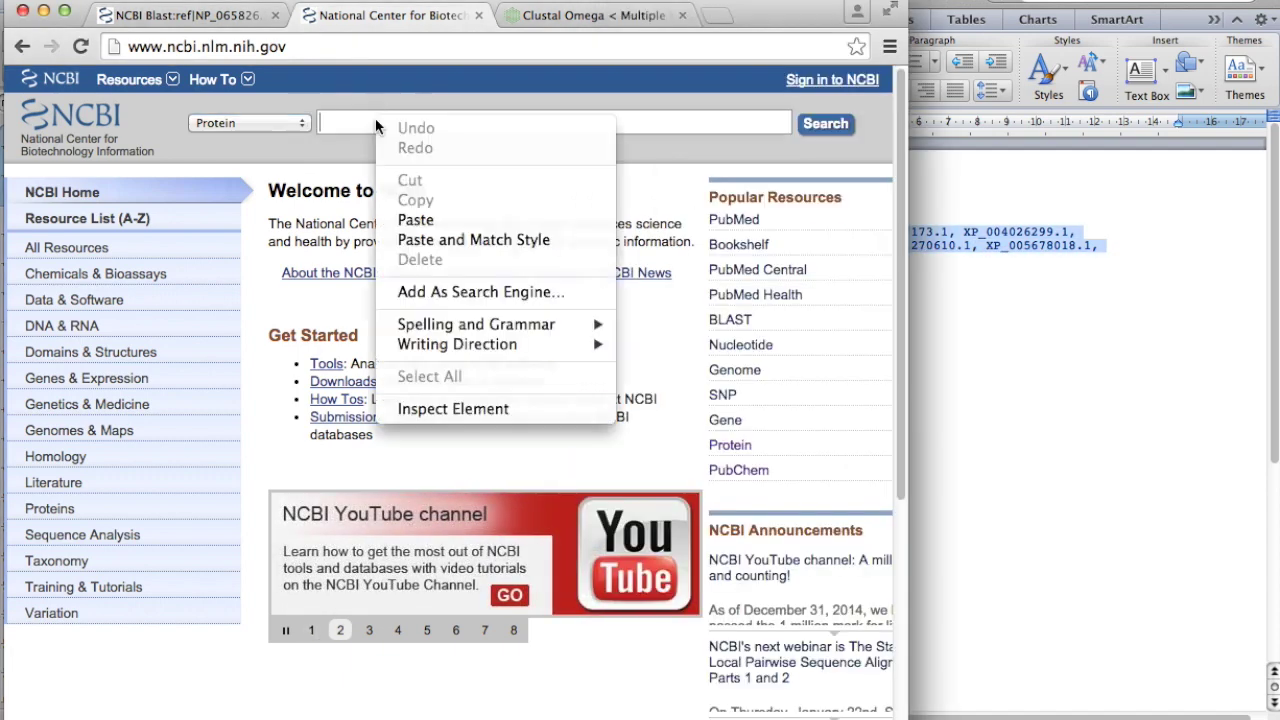
{"action": "left_click", "coordinate": [424, 223]}
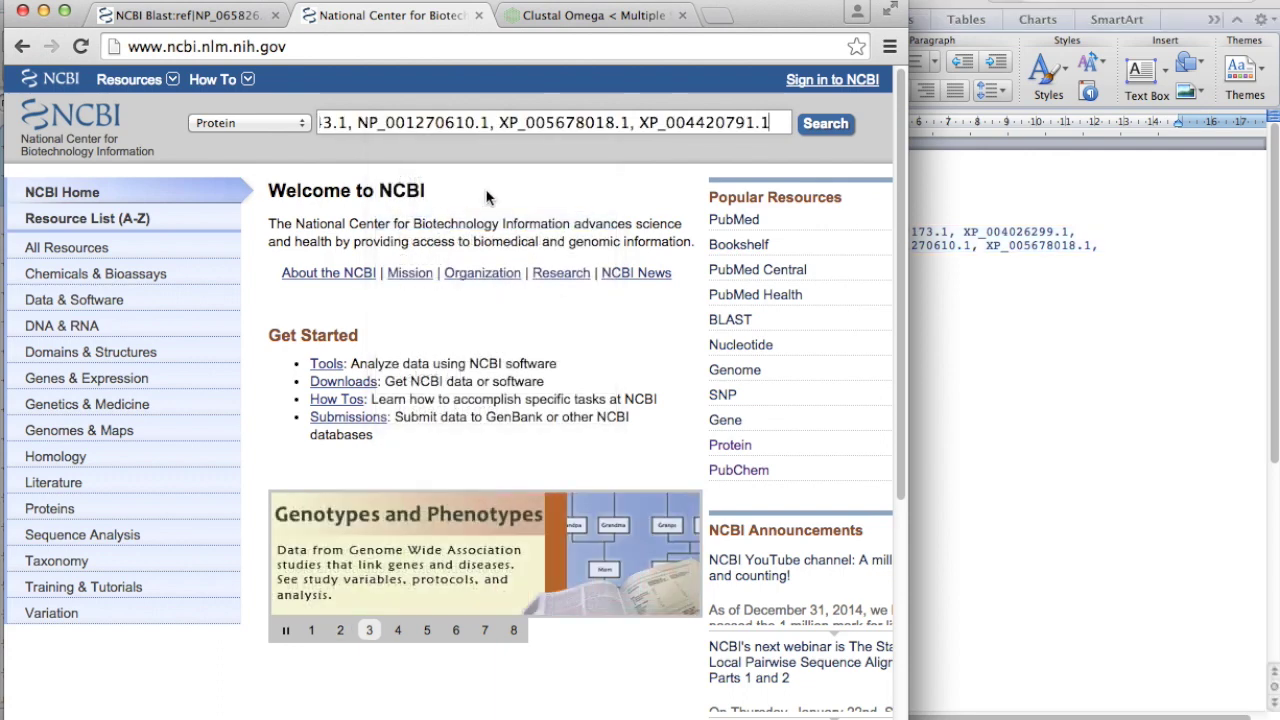
{"action": "left_click", "coordinate": [824, 127]}
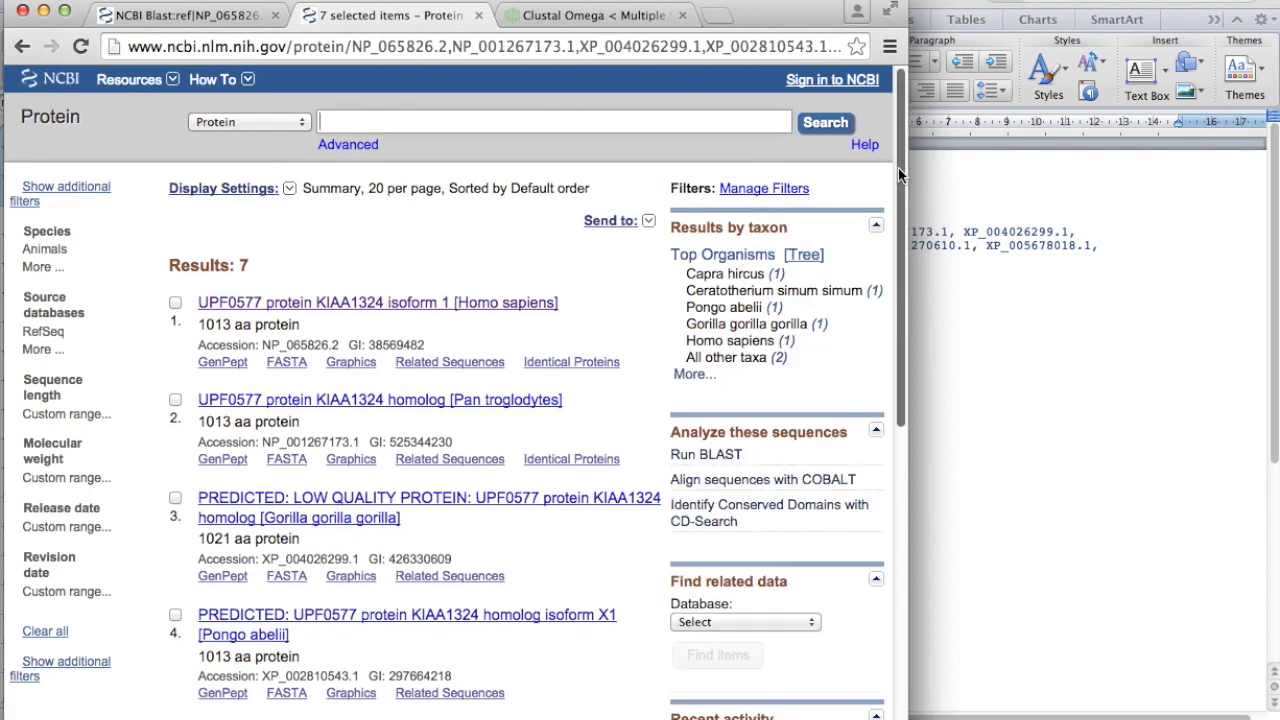
Step: Switch the Display Settings of the seven results to FASTA format
{"action": "scroll", "coordinate": [410, 398], "scroll_direction": "down", "scroll_amount": 2}
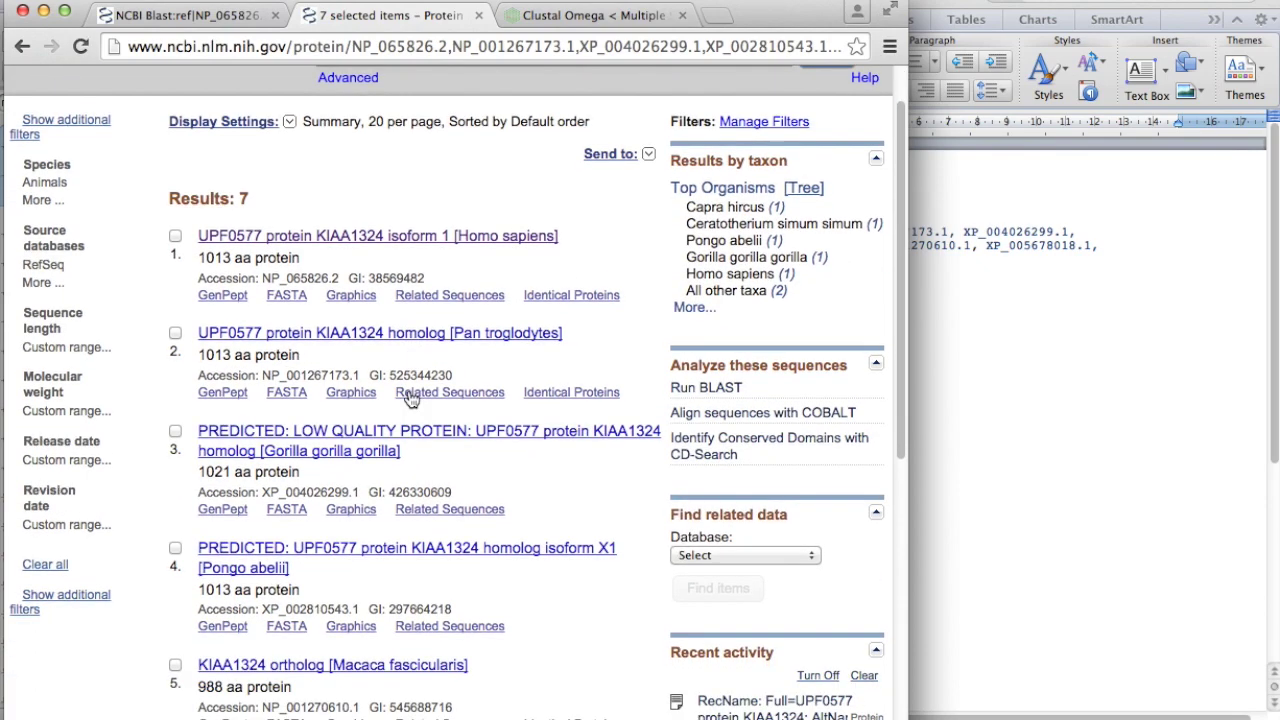
{"action": "scroll", "coordinate": [410, 398], "scroll_direction": "down", "scroll_amount": 6}
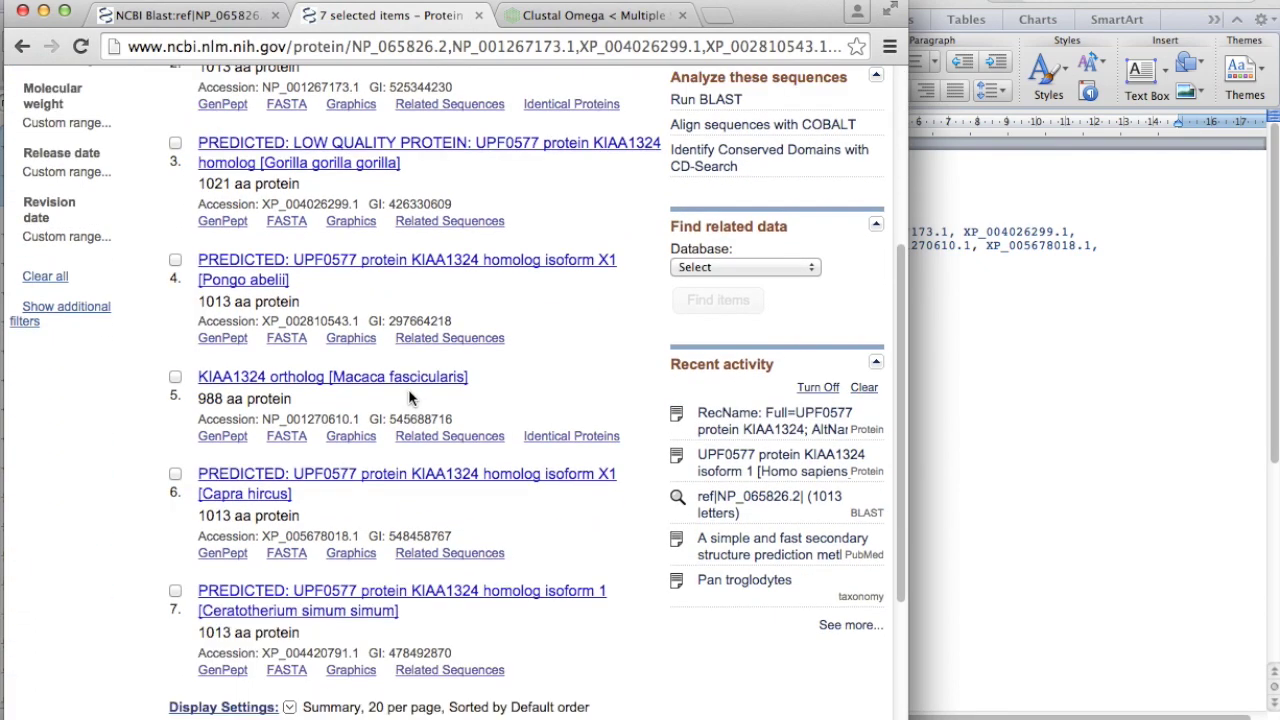
{"action": "scroll", "coordinate": [408, 397], "scroll_direction": "up", "scroll_amount": 7}
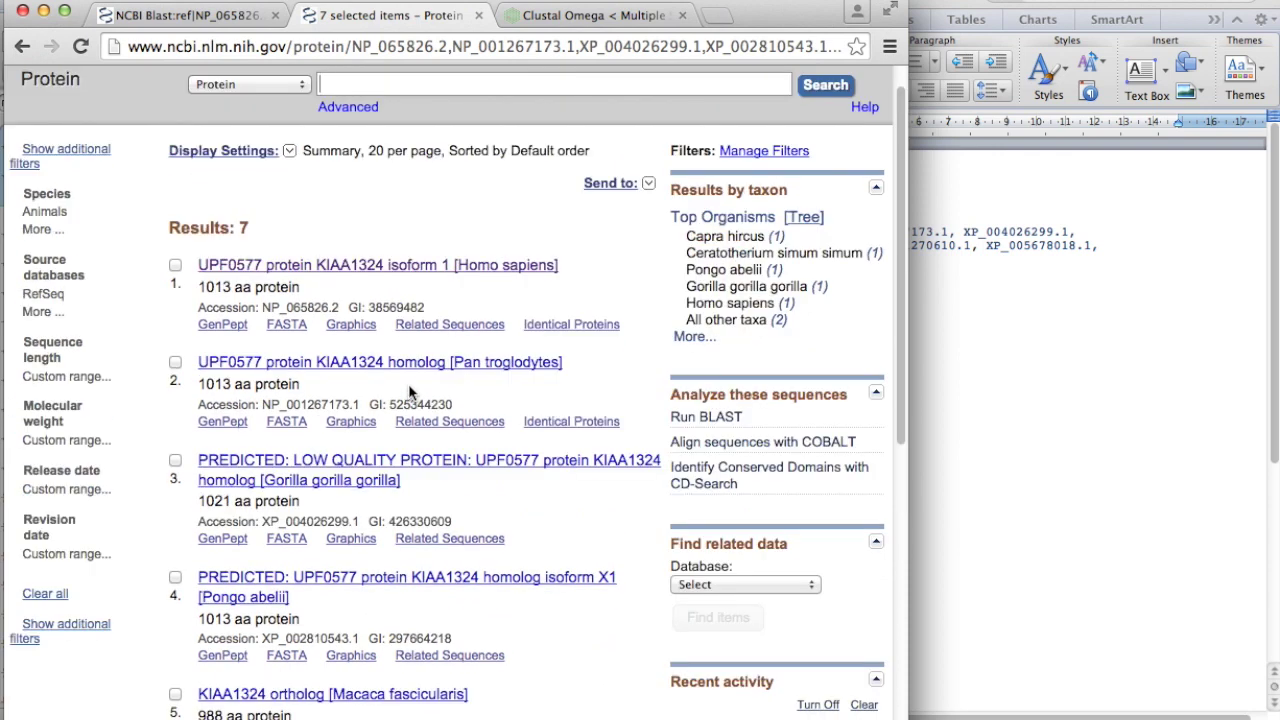
{"action": "left_click", "coordinate": [225, 153]}
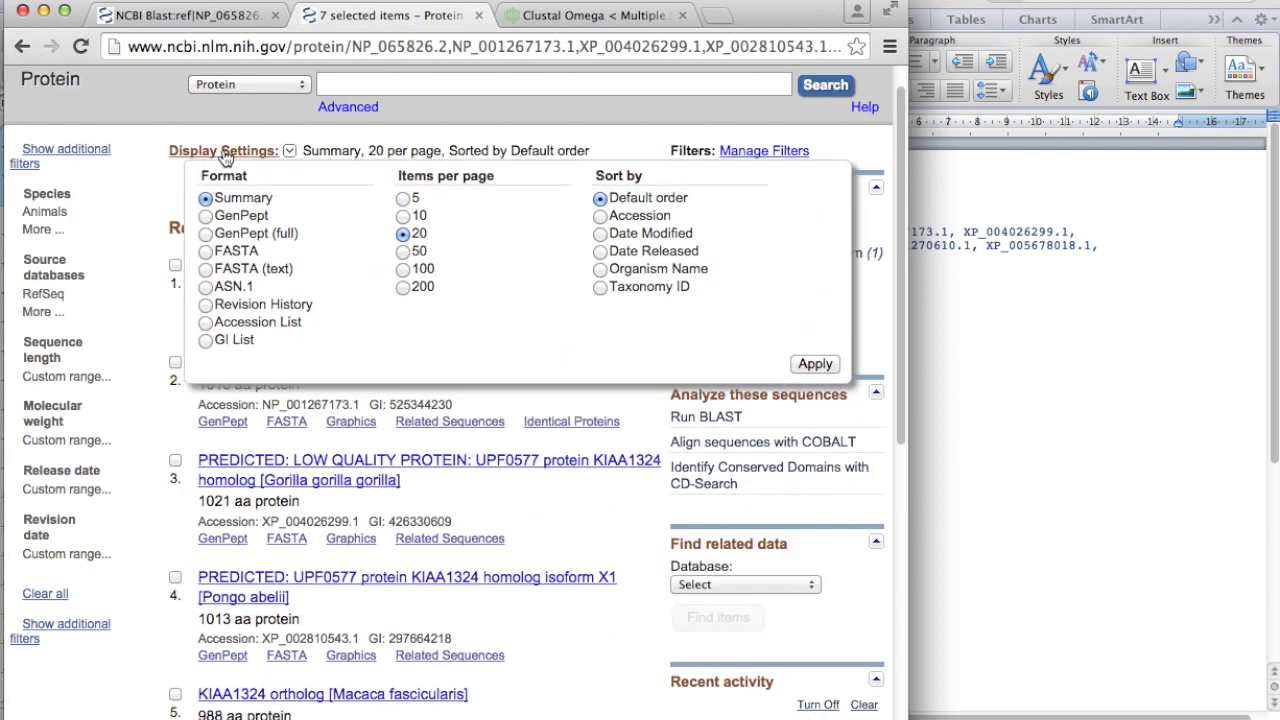
{"action": "left_click", "coordinate": [205, 254]}
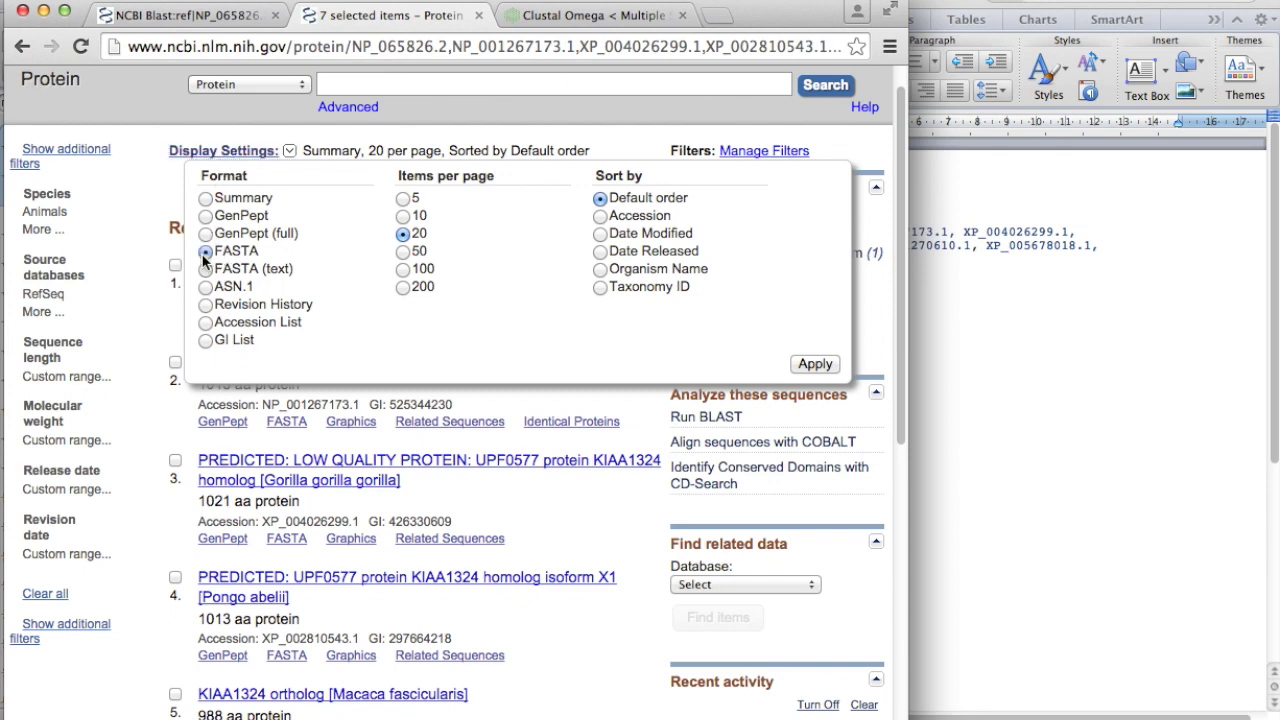
{"action": "left_click", "coordinate": [815, 365]}
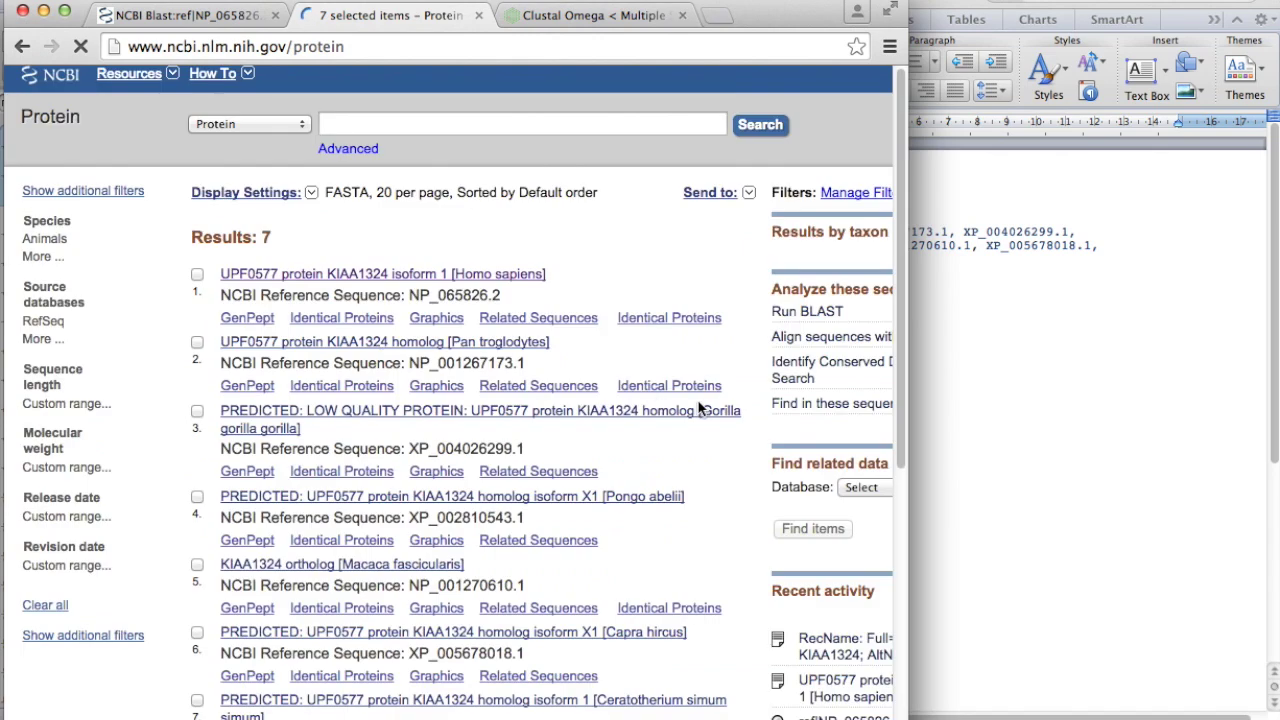
Step: Change the Display Settings format to FASTA (text) for plain-text sequences
{"action": "scroll", "coordinate": [680, 408], "scroll_direction": "down", "scroll_amount": 15}
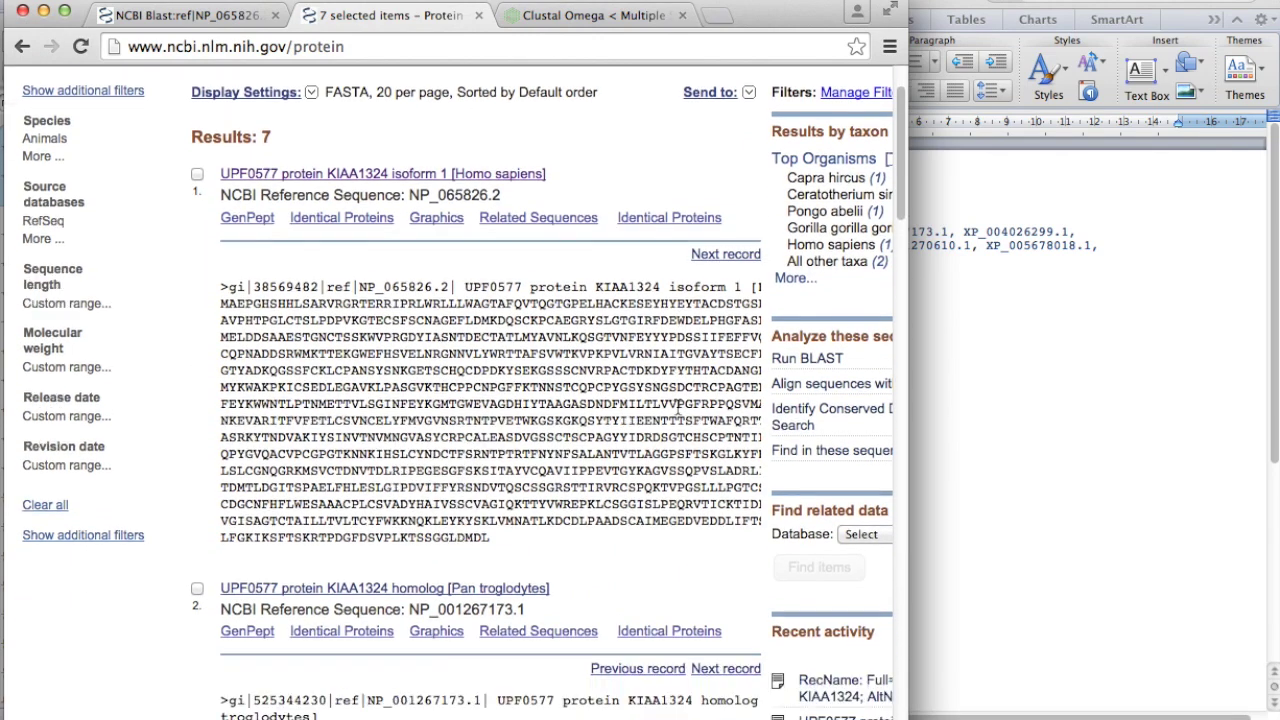
{"action": "scroll", "coordinate": [675, 415], "scroll_direction": "down", "scroll_amount": 15}
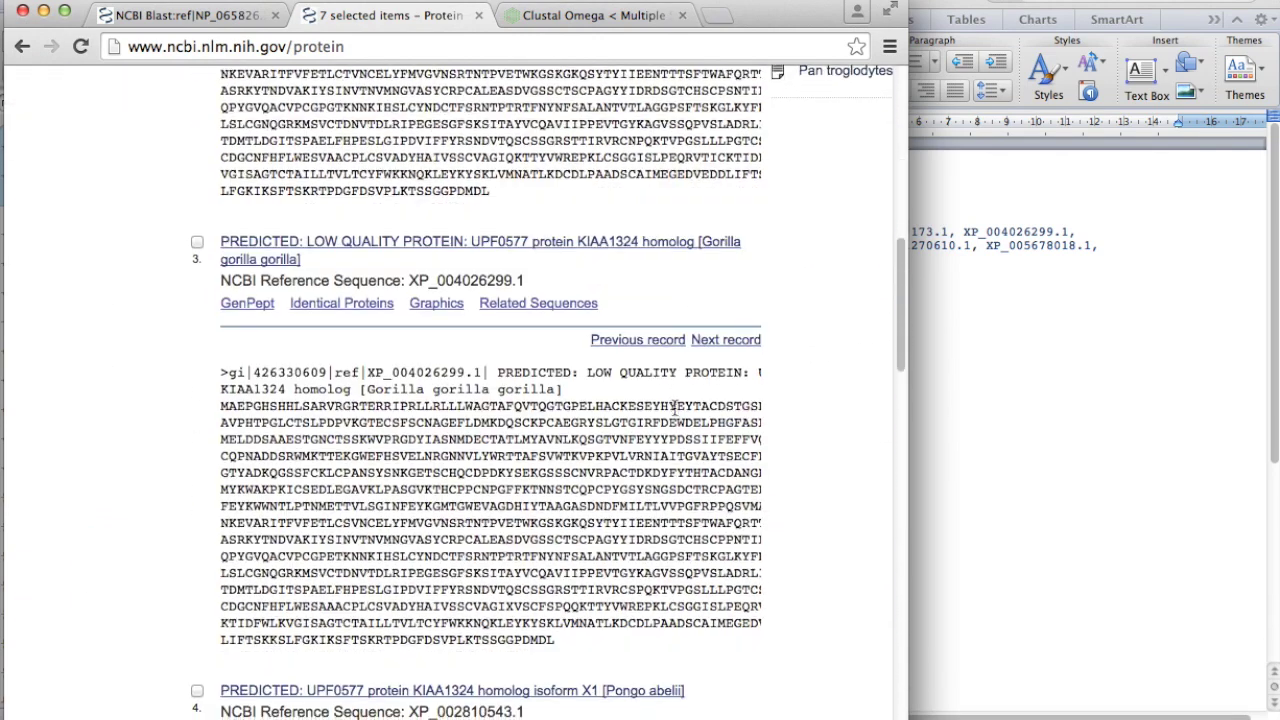
{"action": "scroll", "coordinate": [675, 415], "scroll_direction": "down", "scroll_amount": 10}
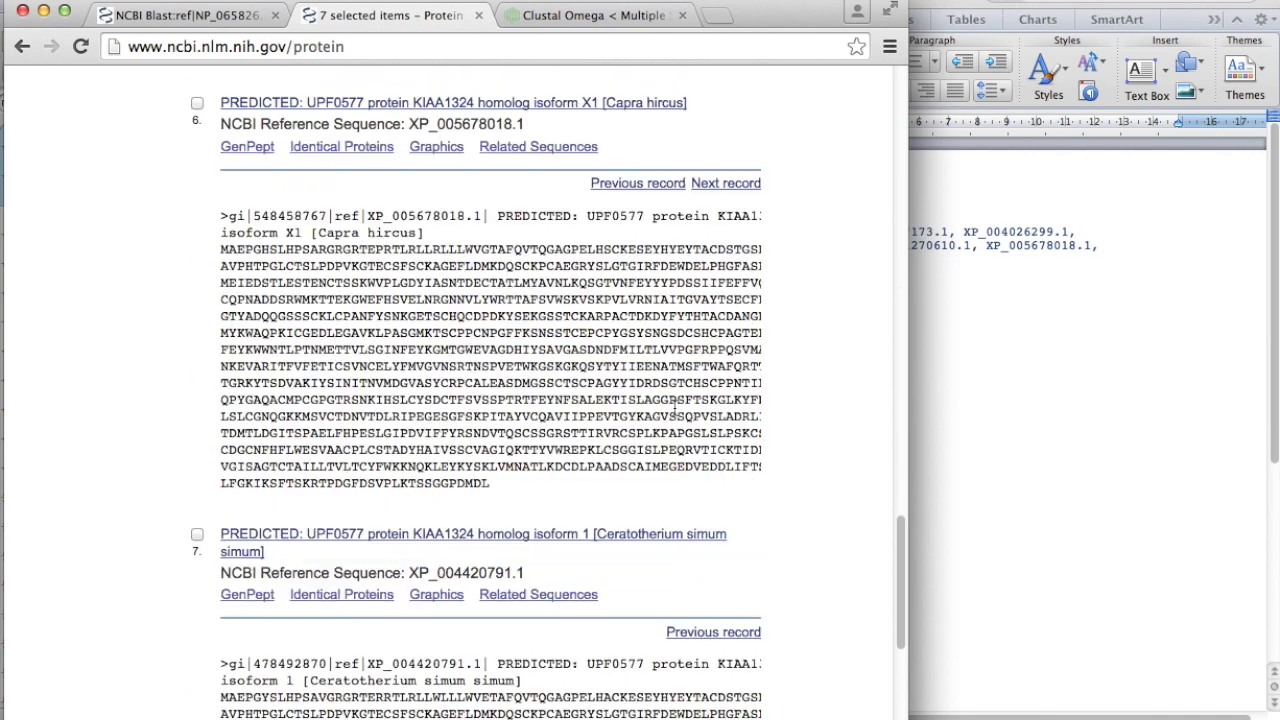
{"action": "scroll", "coordinate": [675, 408], "scroll_direction": "up", "scroll_amount": 20}
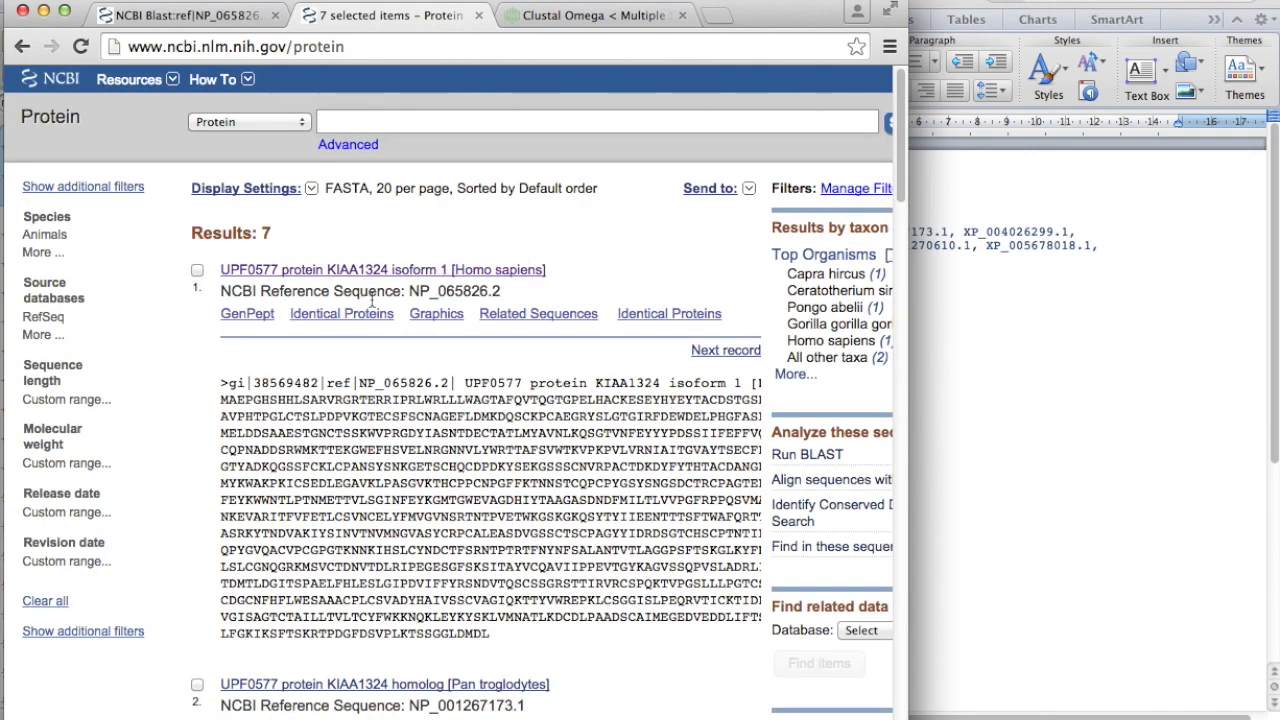
{"action": "left_click", "coordinate": [244, 188]}
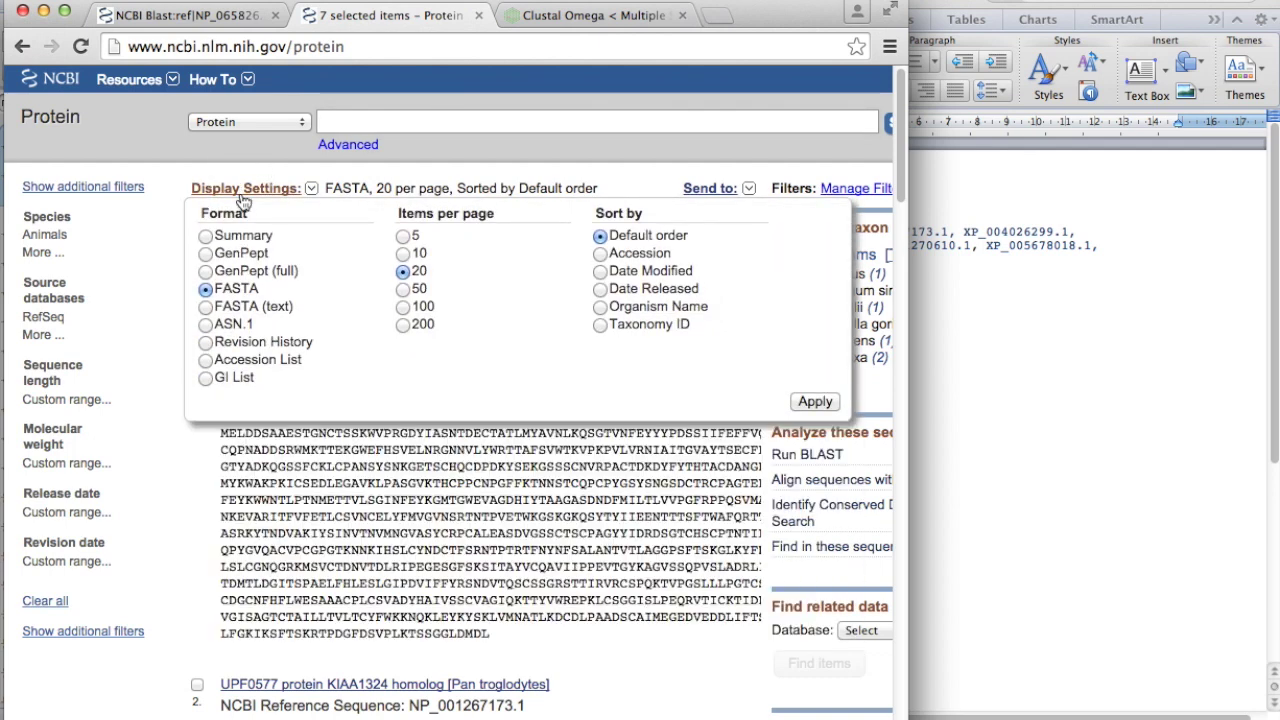
{"action": "left_click", "coordinate": [205, 308]}
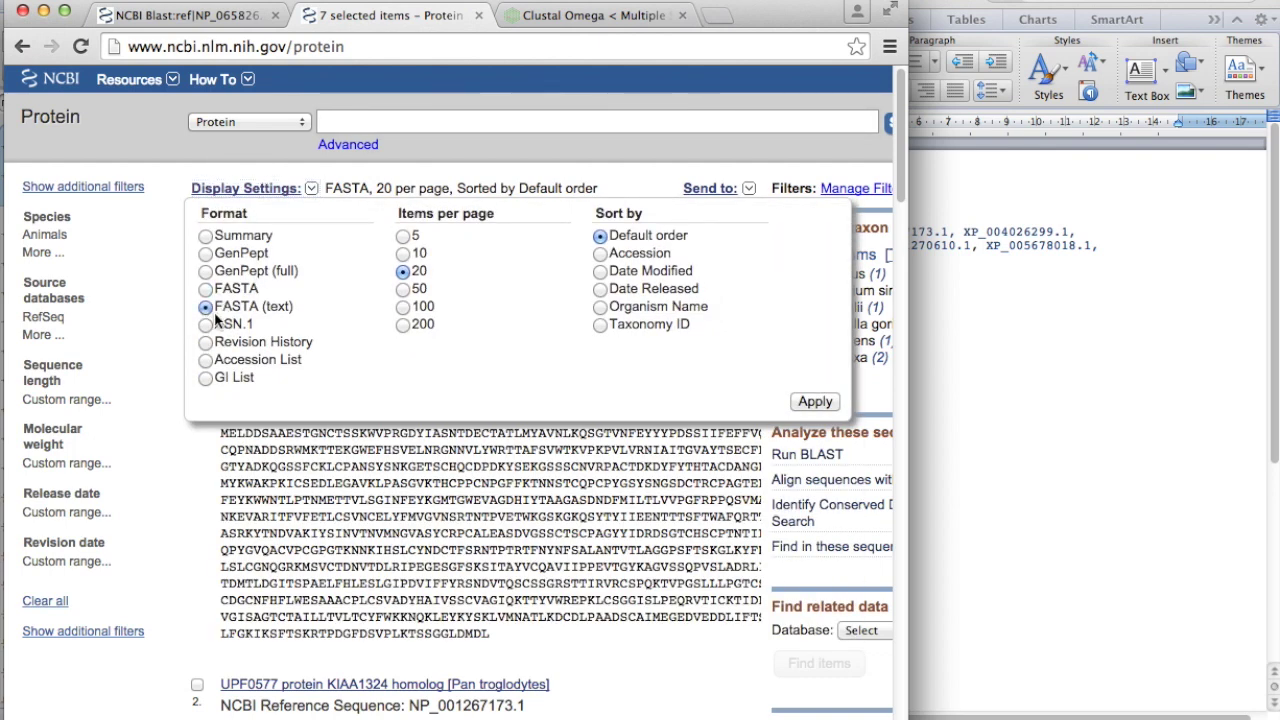
{"action": "left_click", "coordinate": [815, 401]}
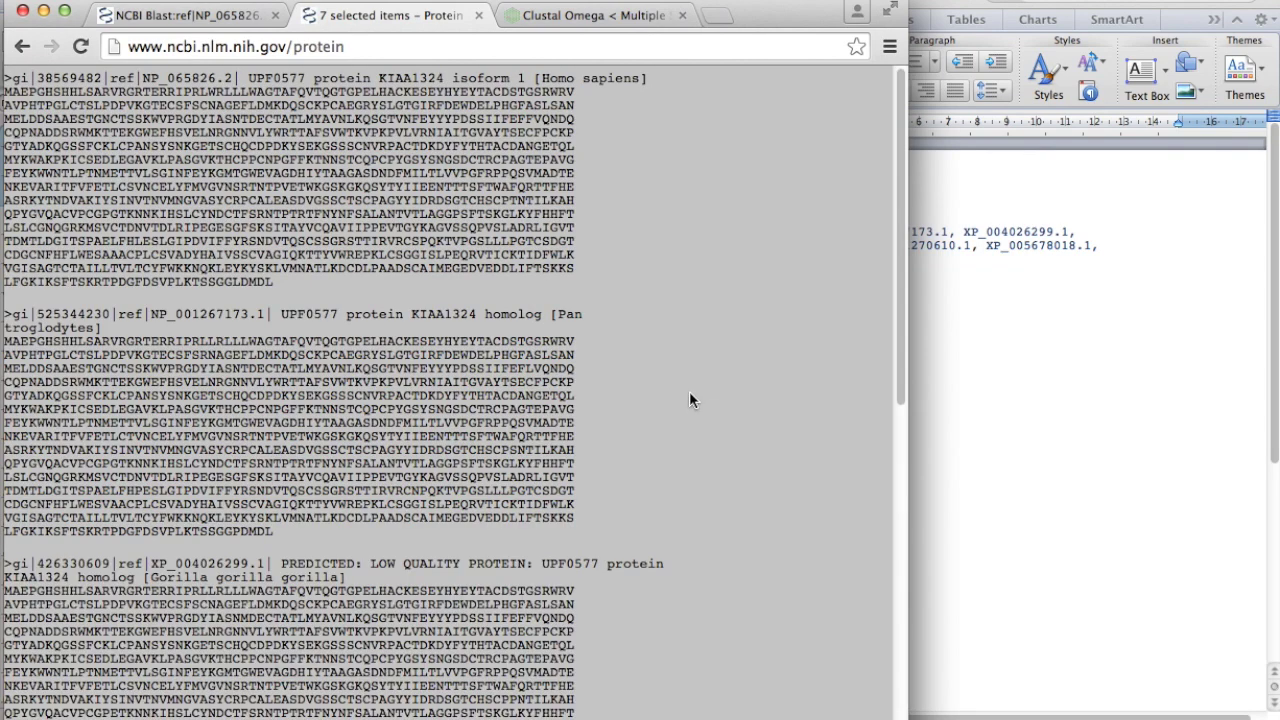
Step: Select all seven FASTA sequences on the plain-text page and copy them
{"action": "scroll", "coordinate": [726, 334], "scroll_direction": "down", "scroll_amount": 3}
{"action": "scroll", "coordinate": [710, 331], "scroll_direction": "up", "scroll_amount": 3}
{"action": "left_click_drag", "start_coordinate": [6, 77], "coordinate": [362, 690]}
{"action": "scroll", "coordinate": [362, 690], "scroll_direction": "down", "scroll_amount": 10}
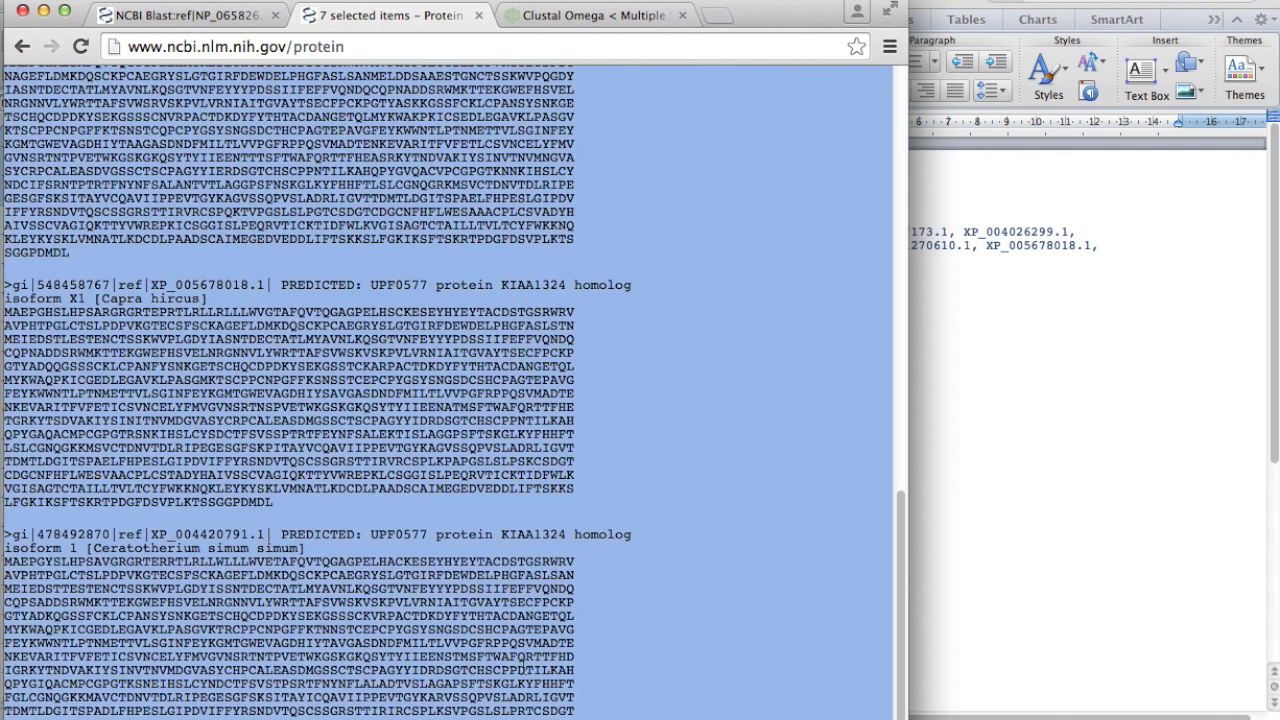
{"action": "right_click", "coordinate": [481, 606]}
{"action": "left_click", "coordinate": [527, 548]}
{"action": "left_click", "coordinate": [1067, 436]}
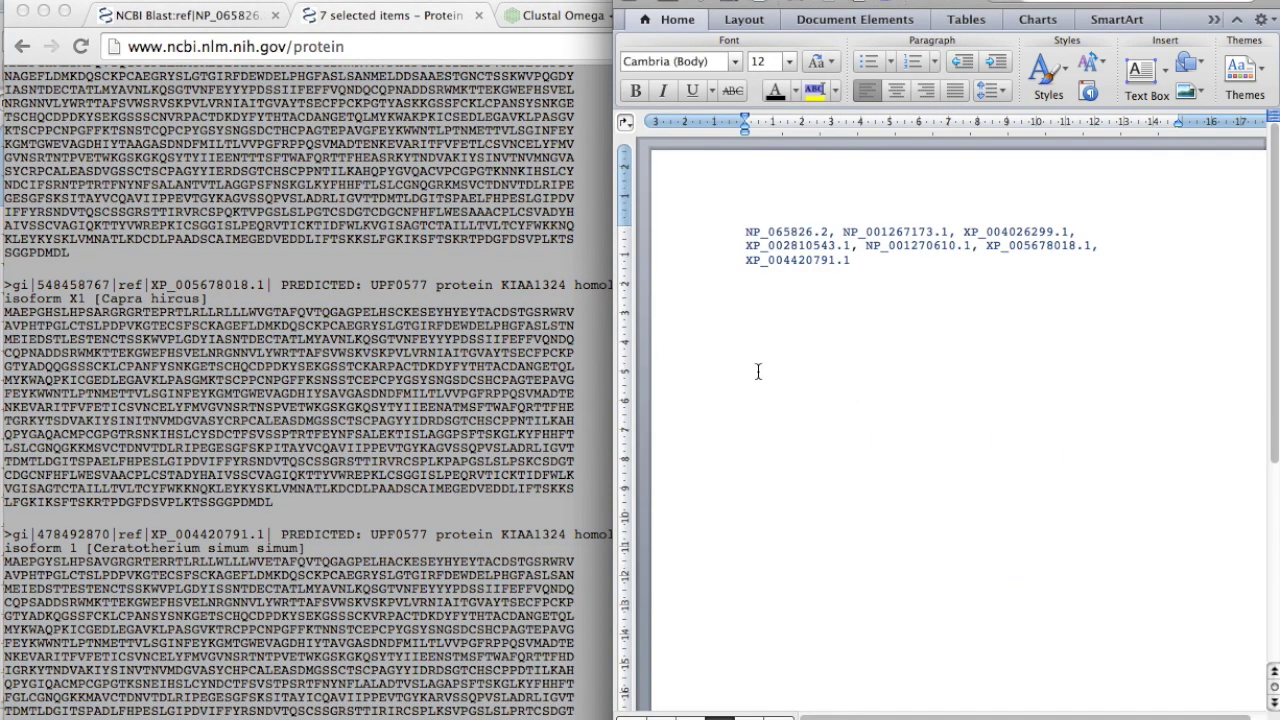
Step: Paste the copied FASTA sequences into Word with Cmd+V beneath the accession list
{"action": "key", "text": "super+v"}
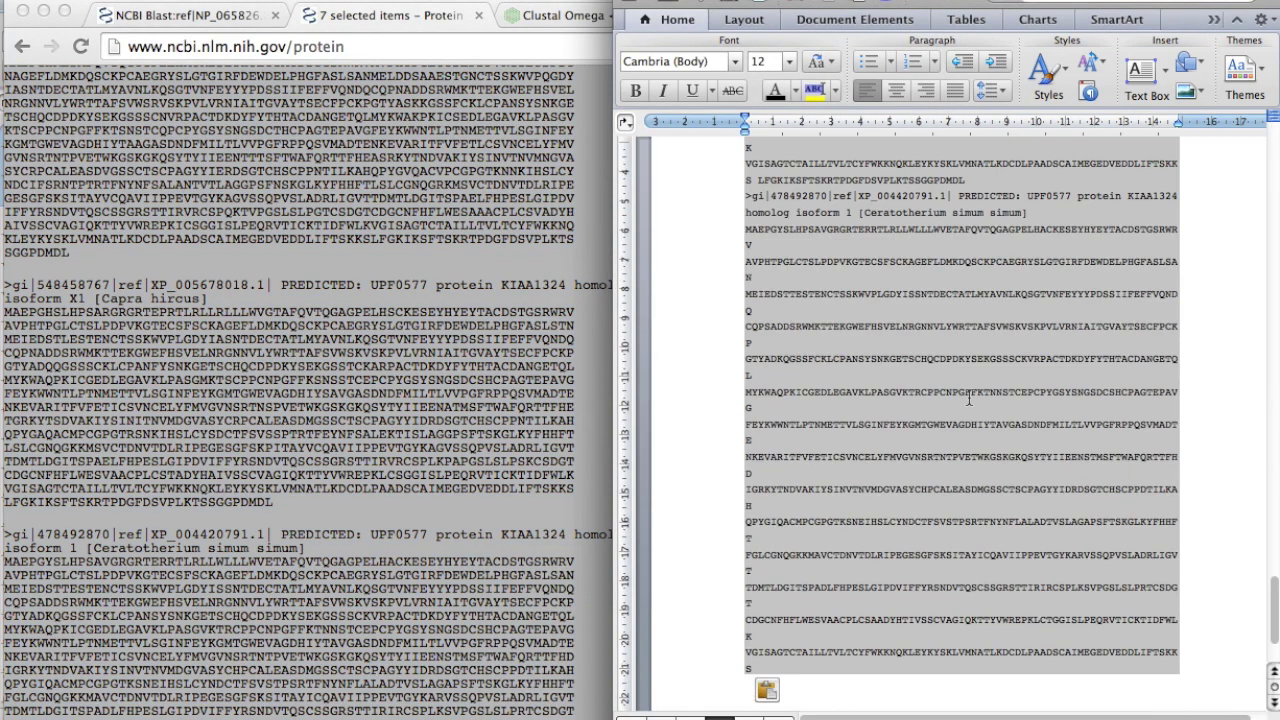
{"action": "scroll", "coordinate": [1226, 384], "scroll_direction": "down", "scroll_amount": 3}
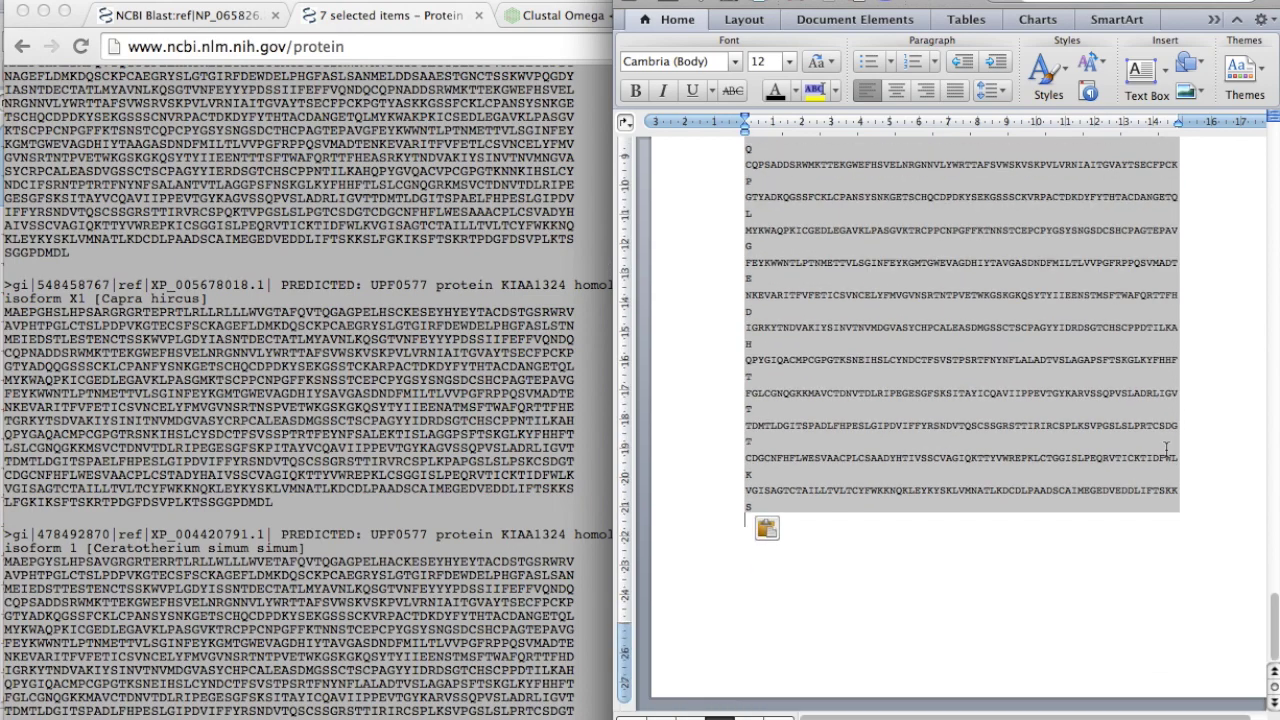
{"action": "scroll", "coordinate": [1190, 420], "scroll_direction": "up", "scroll_amount": 8}
{"action": "scroll", "coordinate": [1166, 453], "scroll_direction": "up", "scroll_amount": 15}
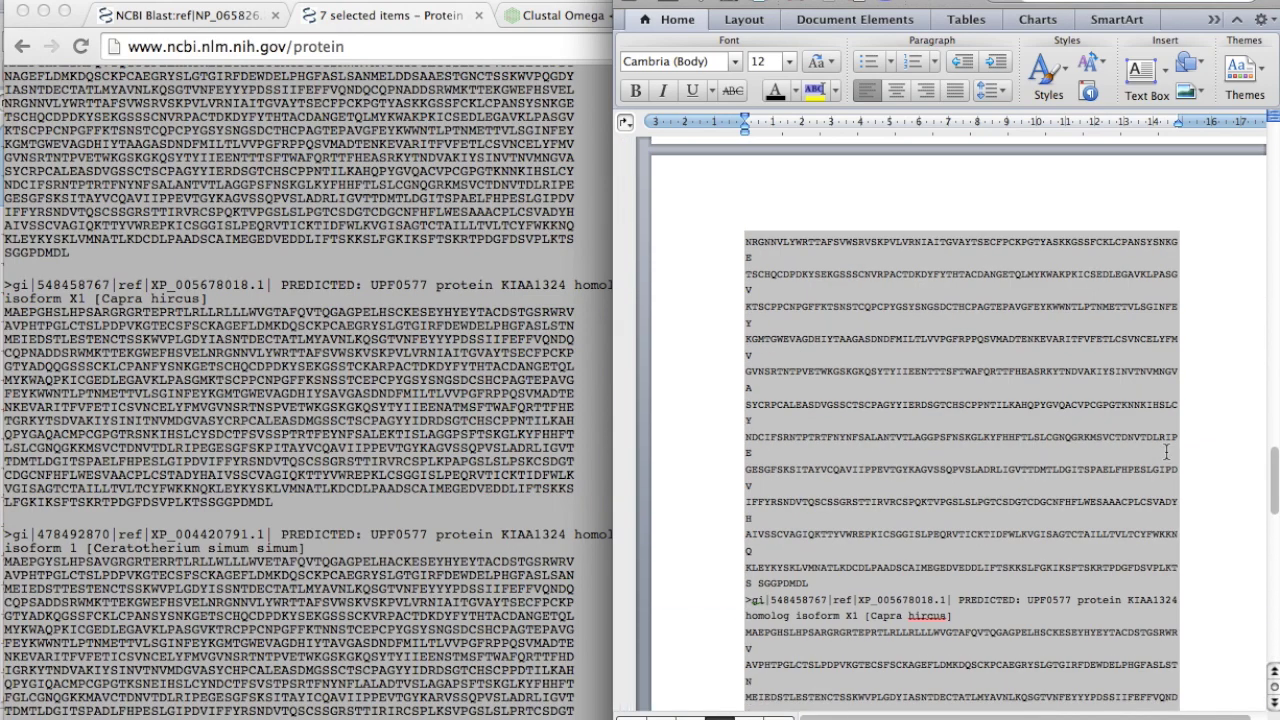
Step: Replace the first header's gi prefix with 'Homo sapiens' and delete the trailing [Homo sapiens]
{"action": "scroll", "coordinate": [1166, 453], "scroll_direction": "up", "scroll_amount": 15}
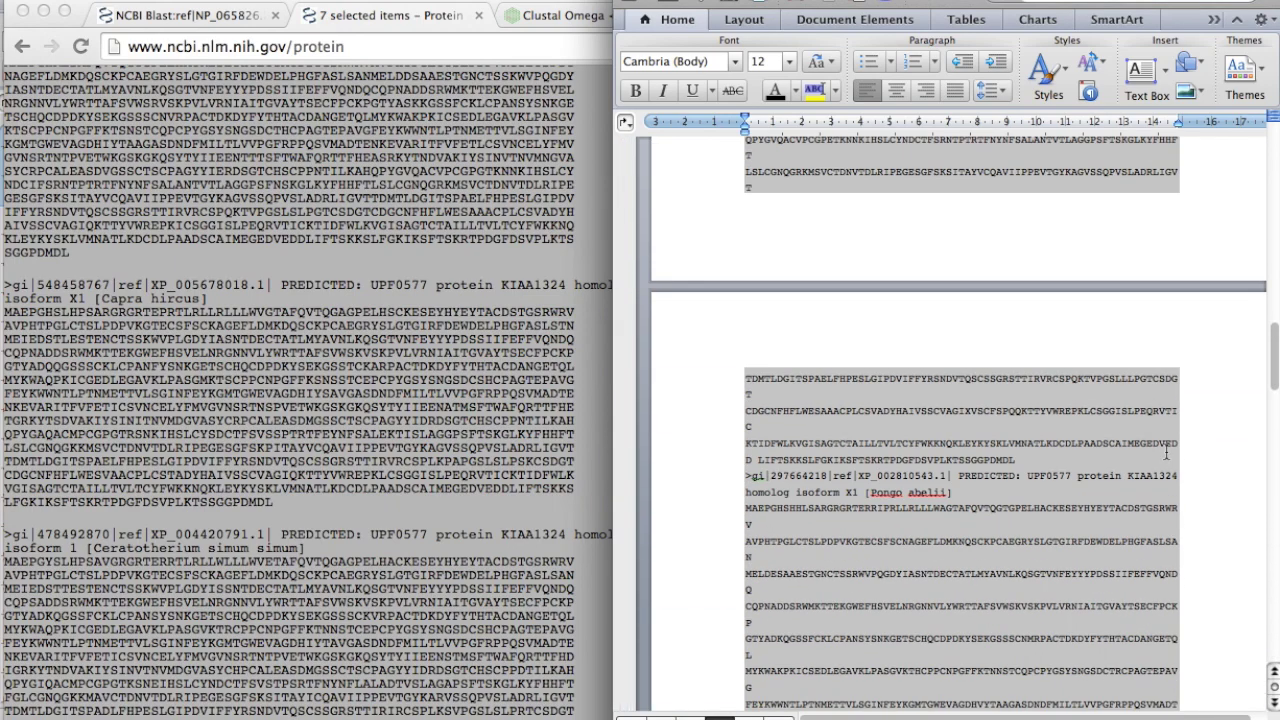
{"action": "scroll", "coordinate": [1166, 453], "scroll_direction": "up", "scroll_amount": 12}
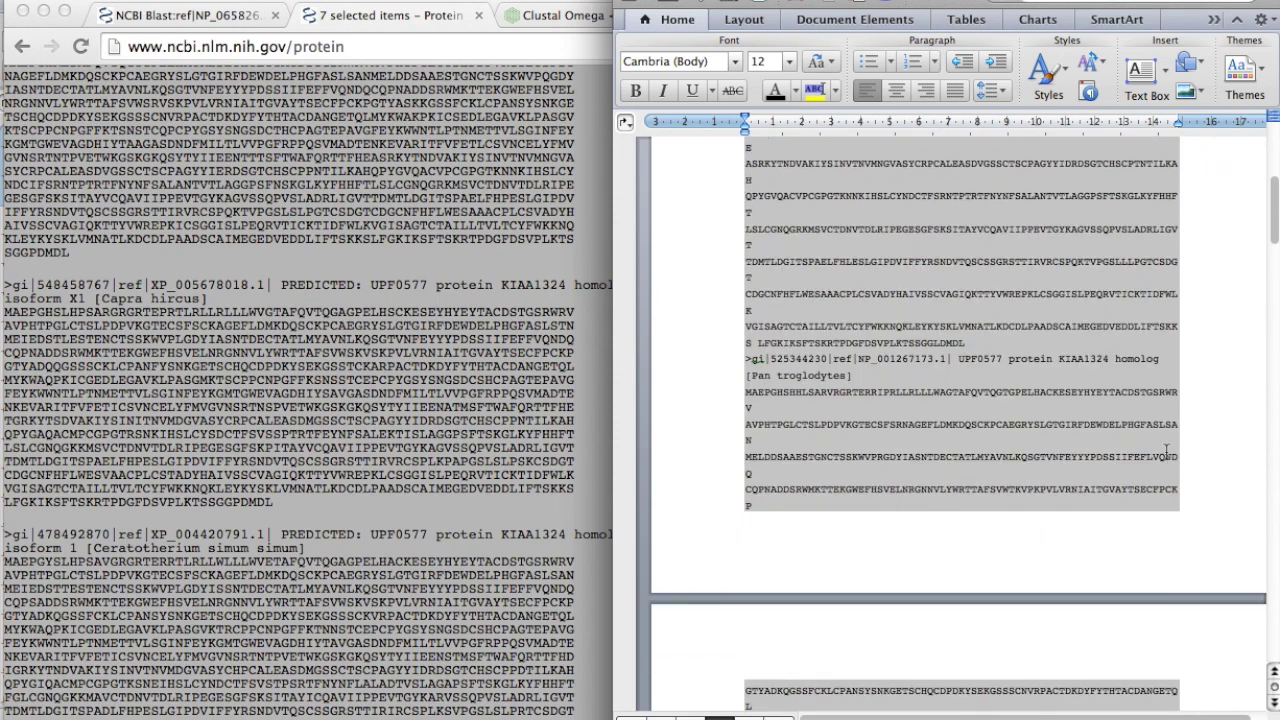
{"action": "left_click", "coordinate": [931, 208]}
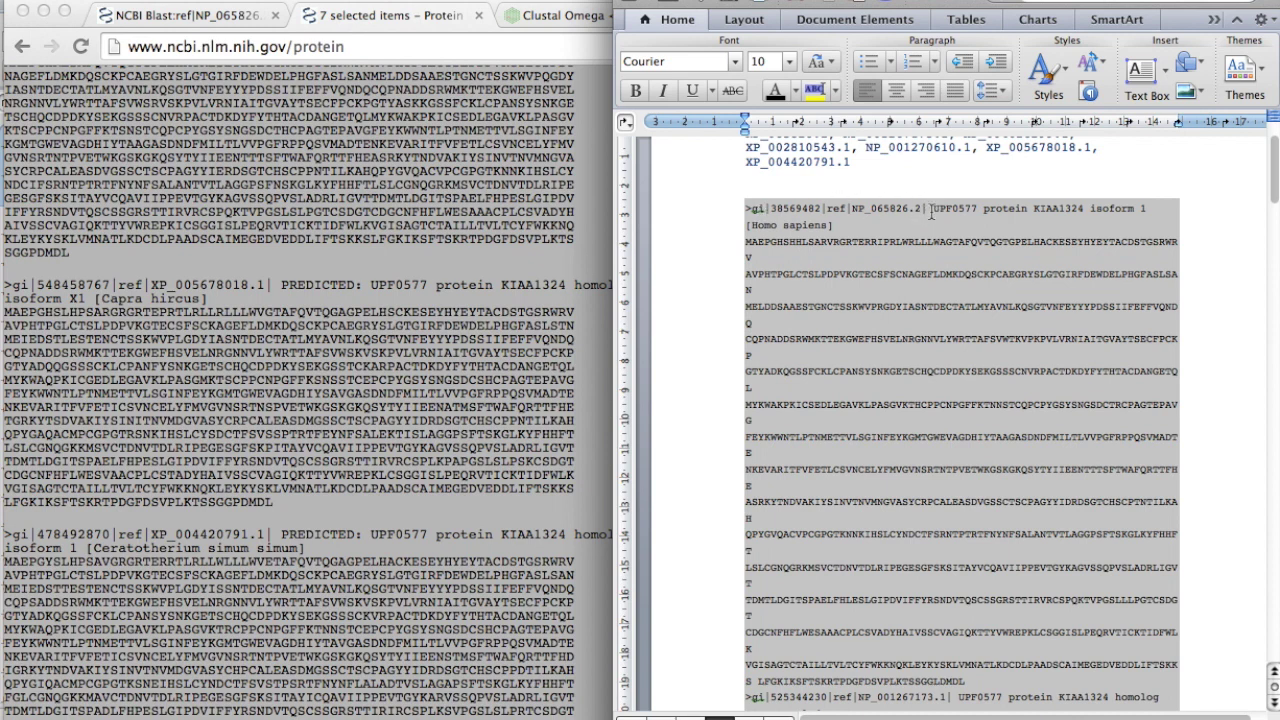
{"action": "left_click_drag", "start_coordinate": [931, 208], "coordinate": [756, 208]}
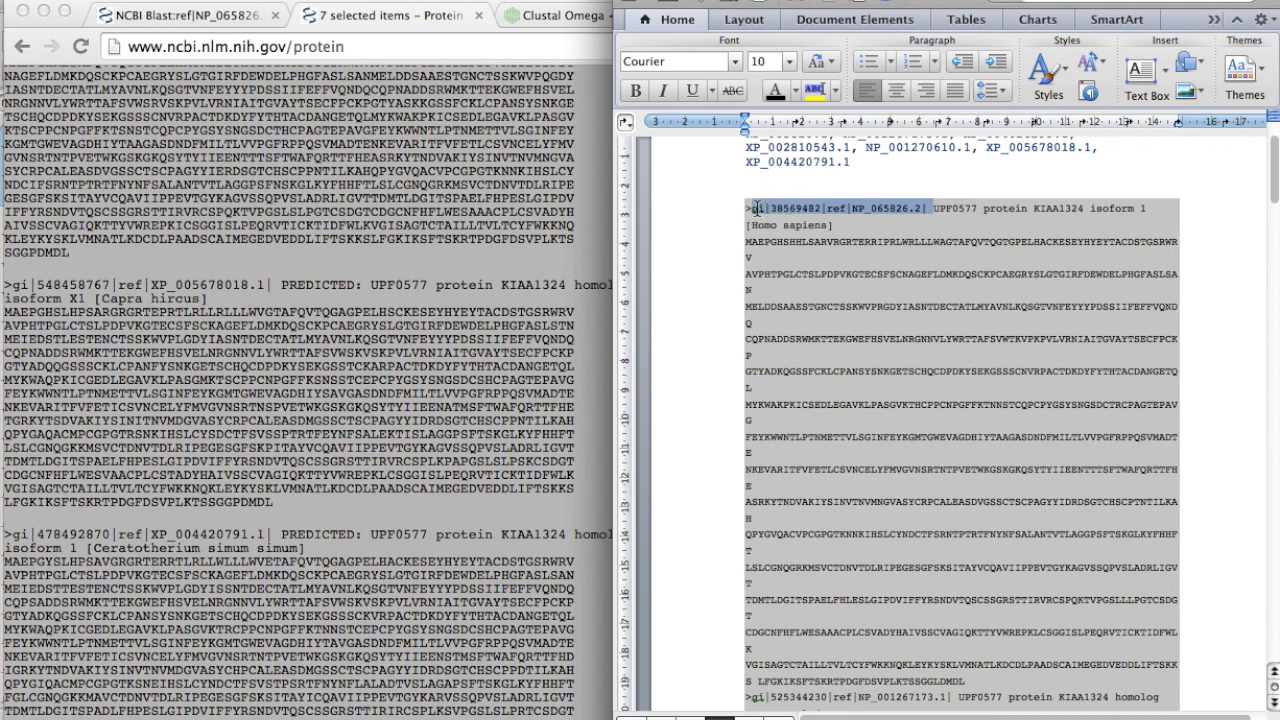
{"action": "key", "text": "BackSpace"}
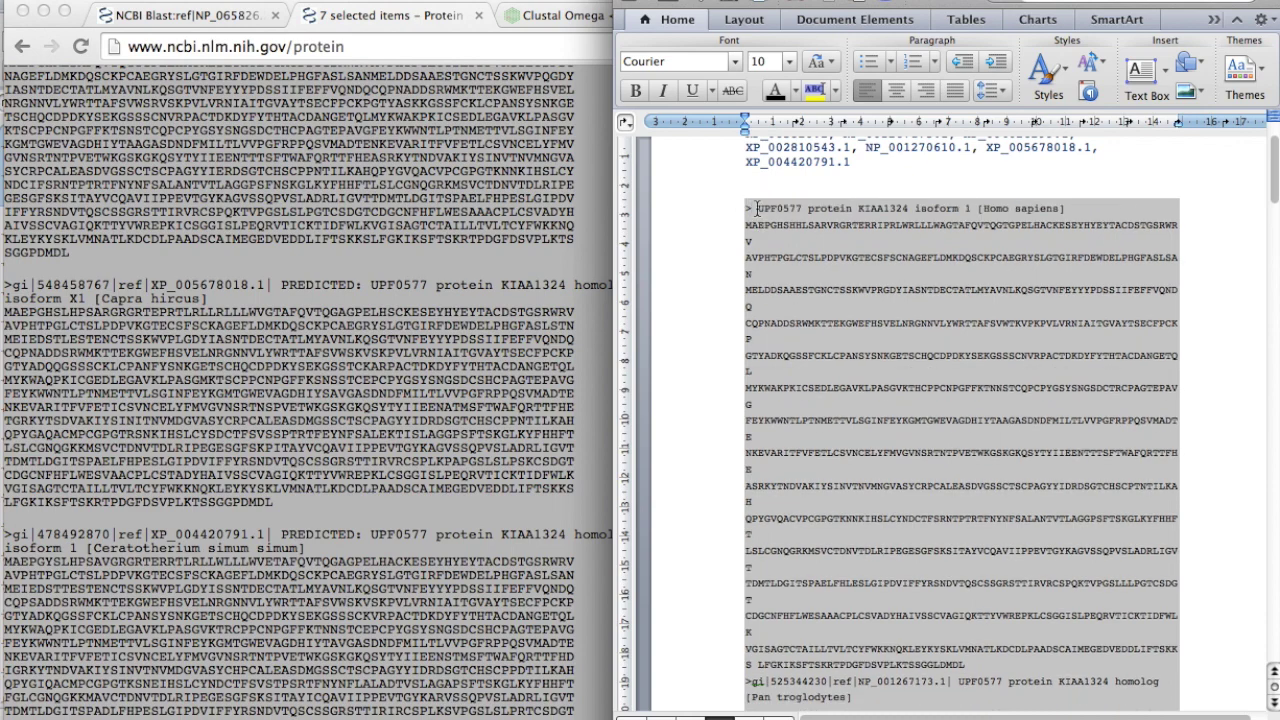
{"action": "type", "text": "Homo sapien"}
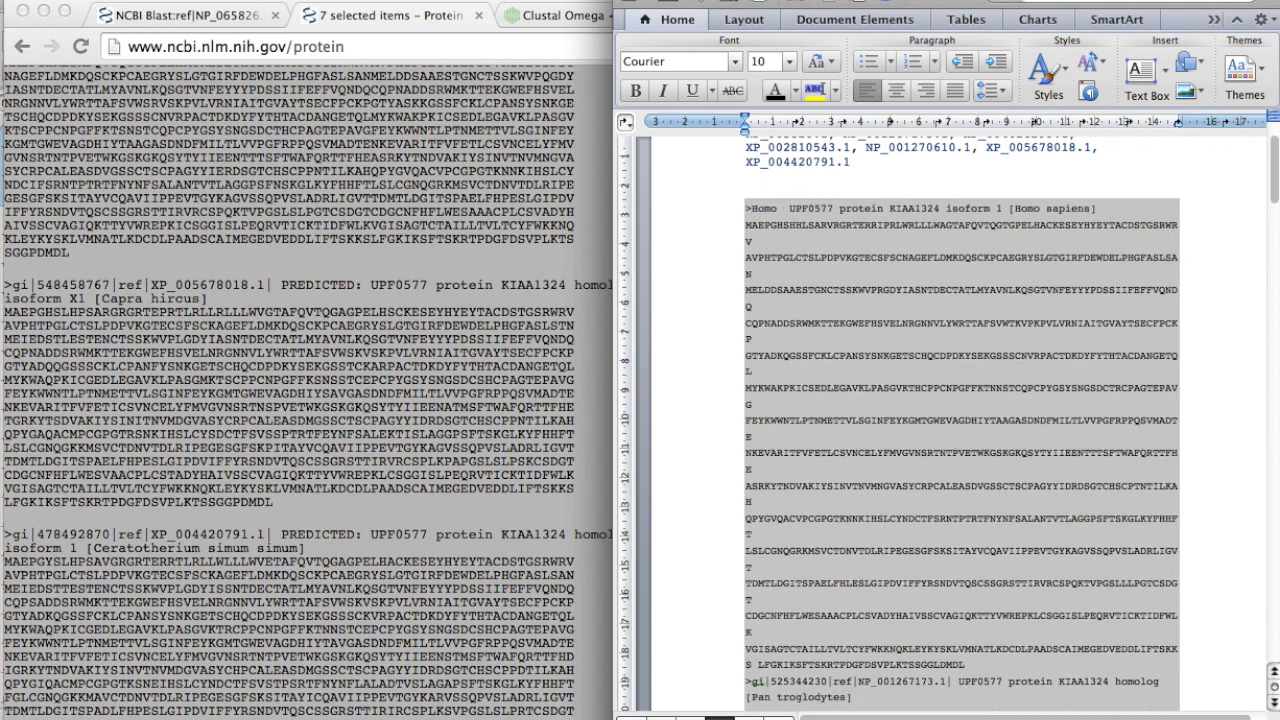
{"action": "key", "text": "Left"}
{"action": "type", "text": "s"}
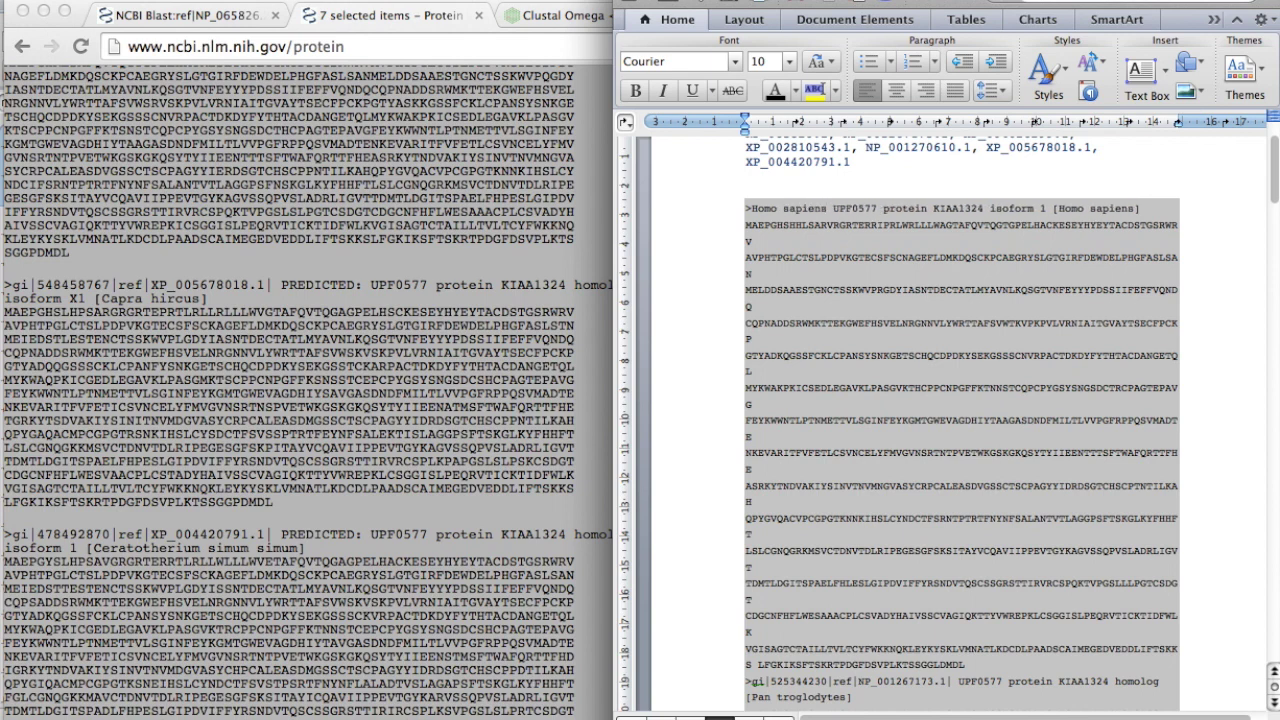
{"action": "left_click_drag", "start_coordinate": [1160, 208], "coordinate": [1048, 210]}
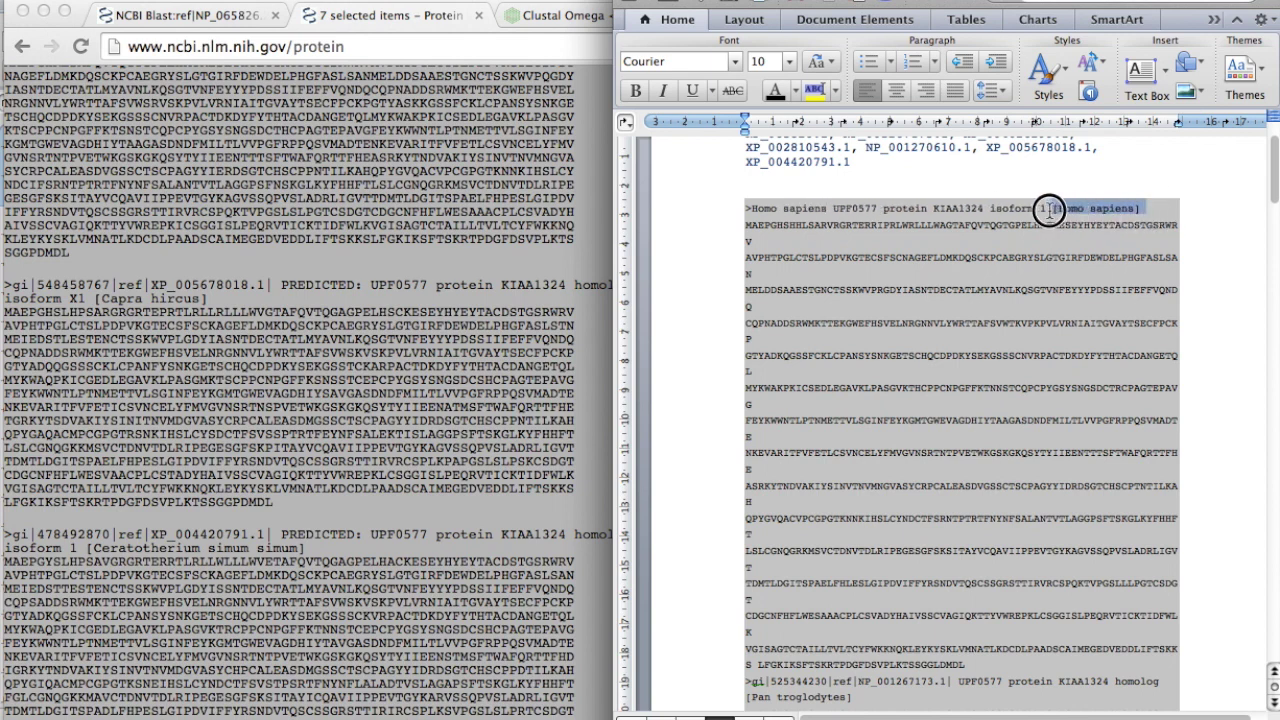
{"action": "key", "text": "BackSpace"}
Step: Delete the gi prefix from the Pan troglodytes header and select its bracketed [Pan troglodytes]
{"action": "scroll", "coordinate": [1080, 425], "scroll_direction": "down", "scroll_amount": 5}
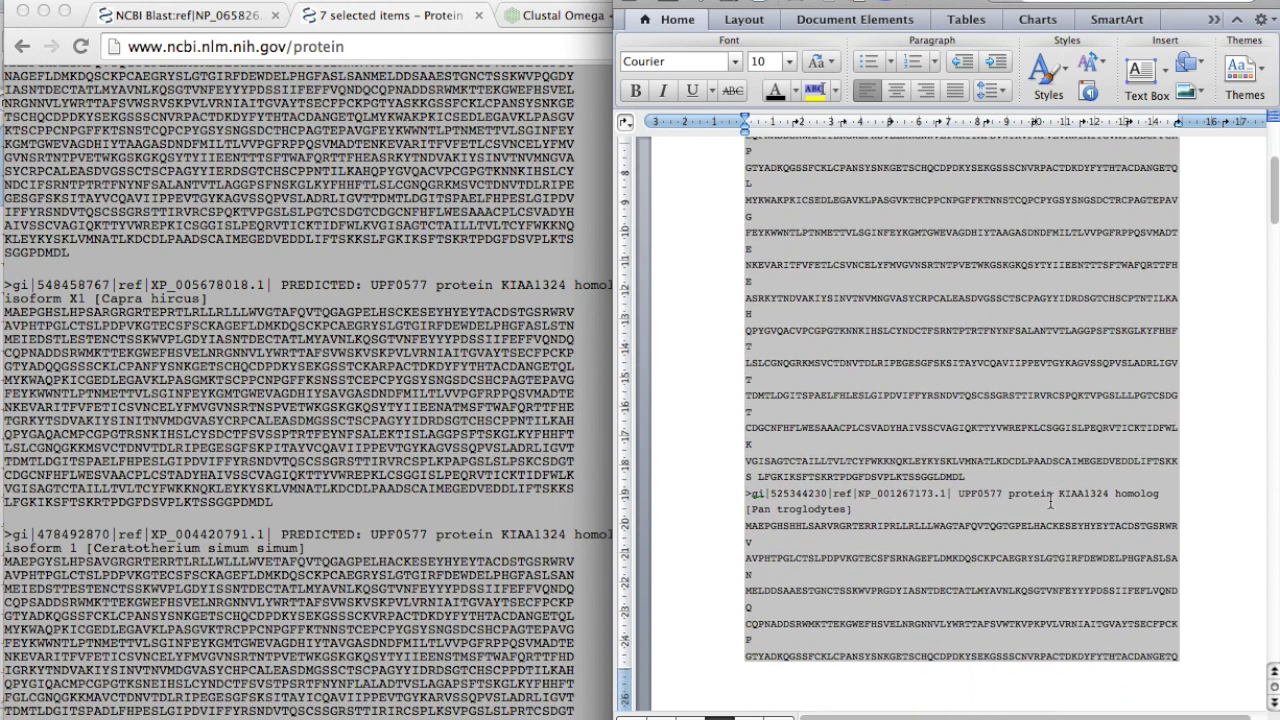
{"action": "left_click_drag", "start_coordinate": [757, 494], "coordinate": [959, 493]}
{"action": "key", "text": "BackSpace"}
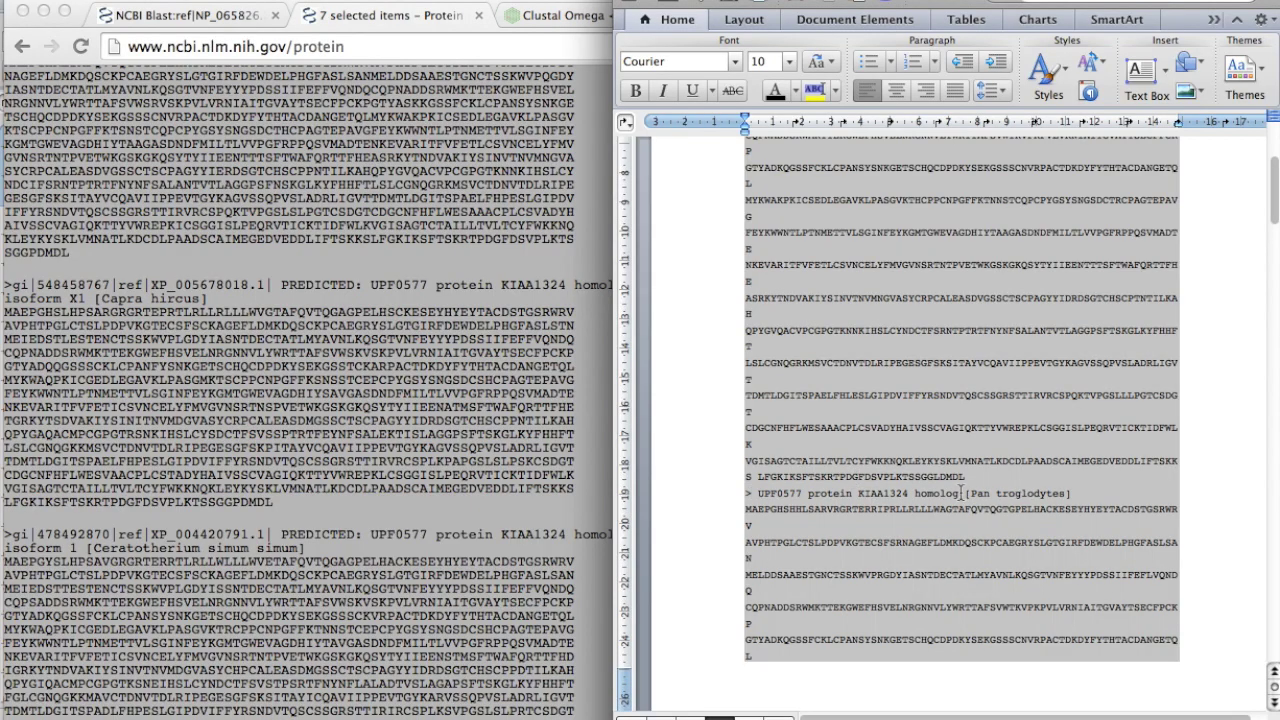
{"action": "left_click_drag", "start_coordinate": [967, 494], "coordinate": [1070, 494]}
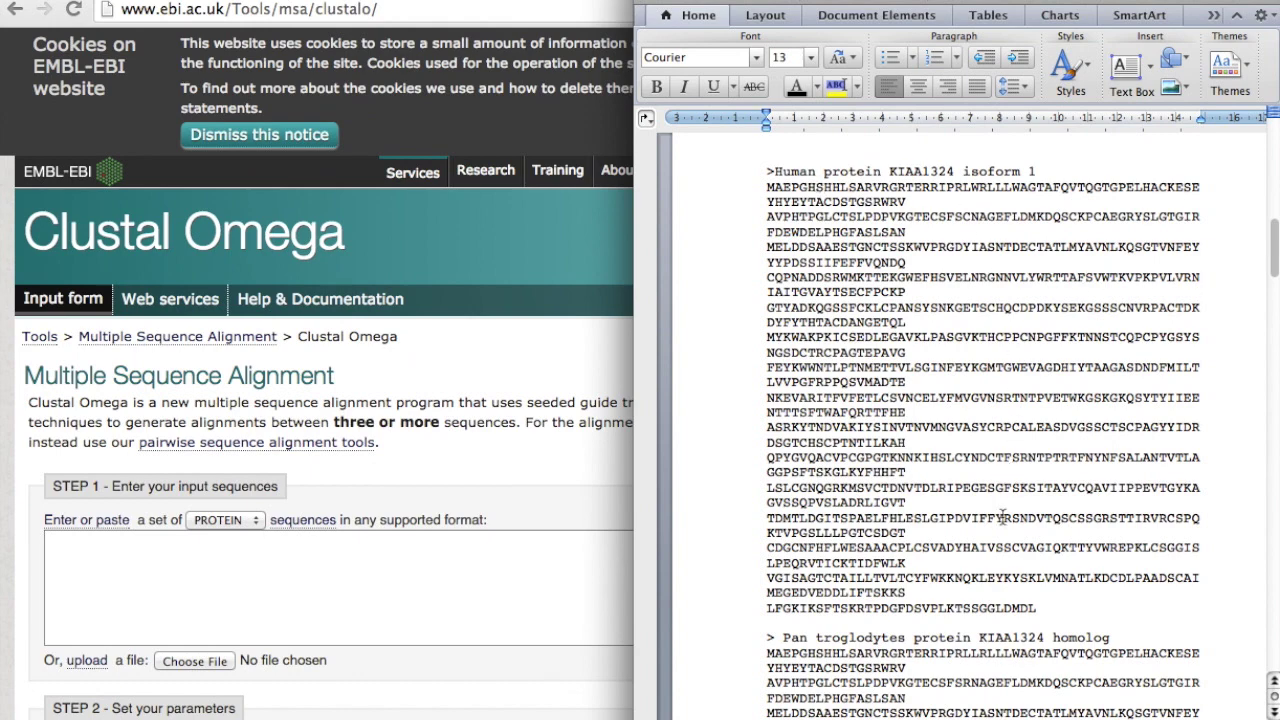
Step: Select all FASTA text from the '>Human' header through the last sequence's final residue
{"action": "scroll", "coordinate": [1001, 516], "scroll_direction": "down", "scroll_amount": 5}
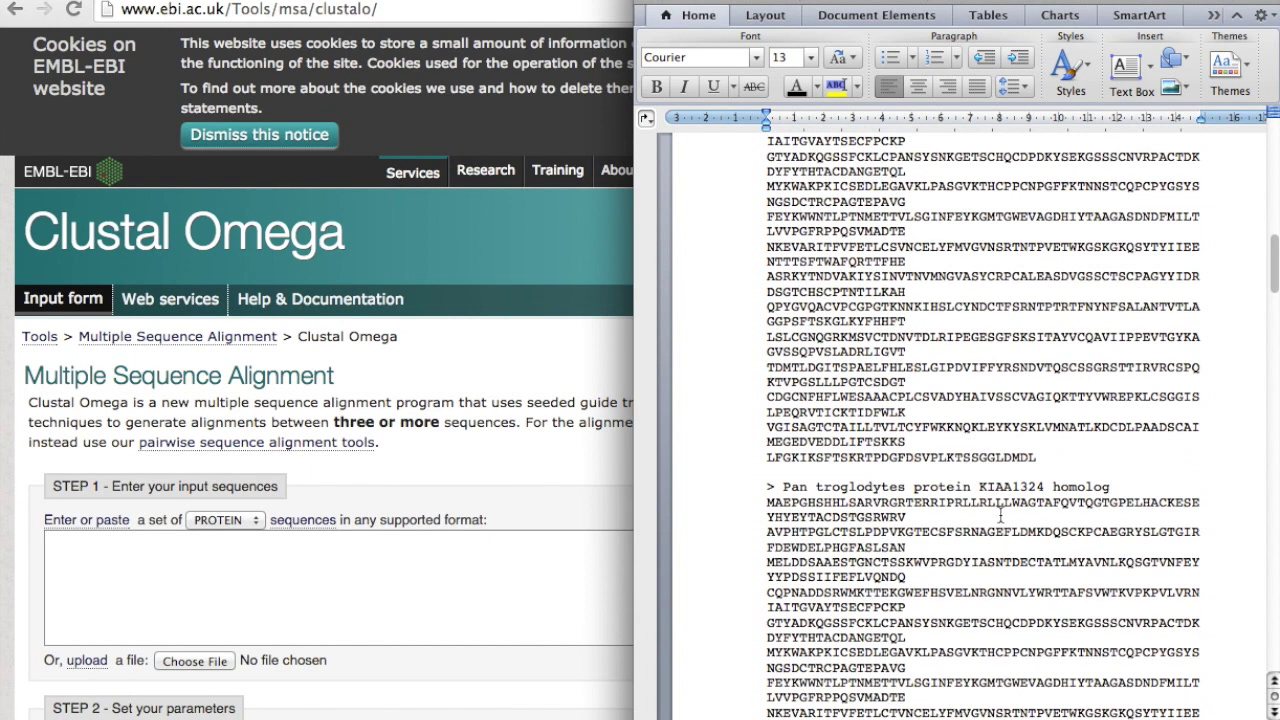
{"action": "scroll", "coordinate": [1001, 516], "scroll_direction": "up", "scroll_amount": 5}
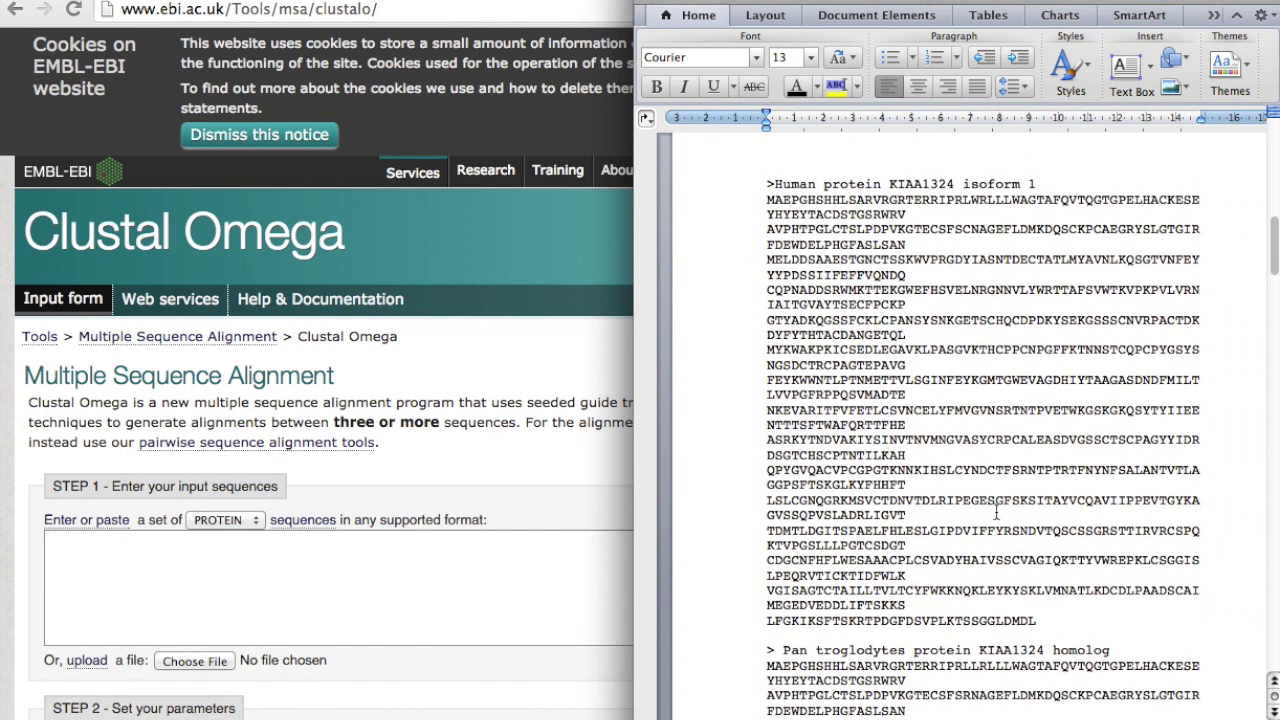
{"action": "scroll", "coordinate": [996, 514], "scroll_direction": "down", "scroll_amount": 1}
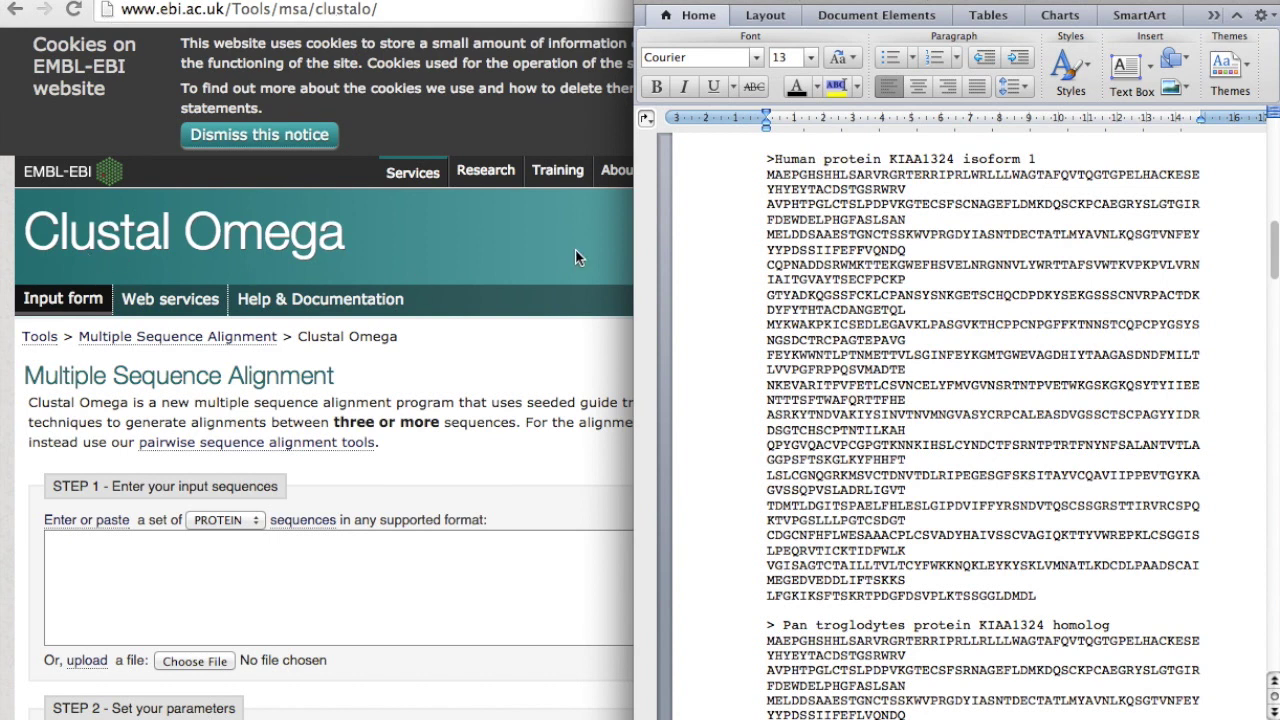
{"action": "left_click_drag", "start_coordinate": [762, 156], "coordinate": [1128, 615]}
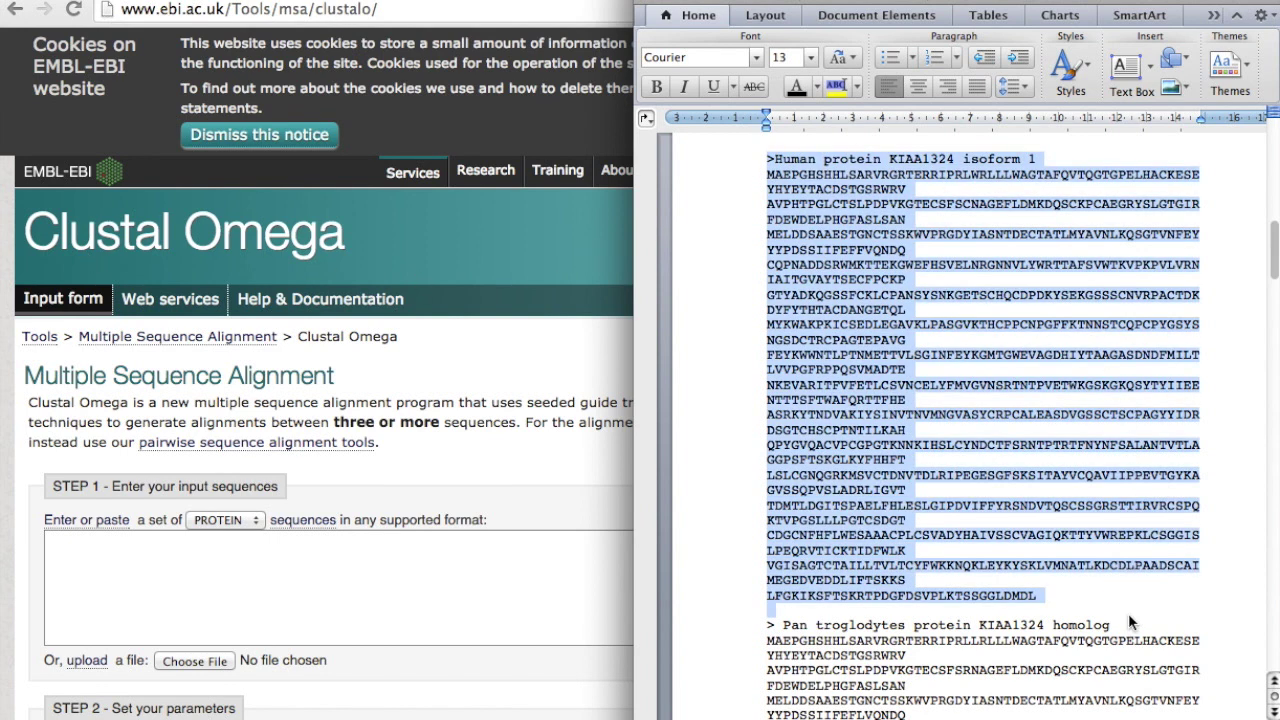
{"action": "left_click_drag", "start_coordinate": [1276, 252], "coordinate": [1276, 640]}
{"action": "left_click", "coordinate": [1035, 300], "text": "shift"}
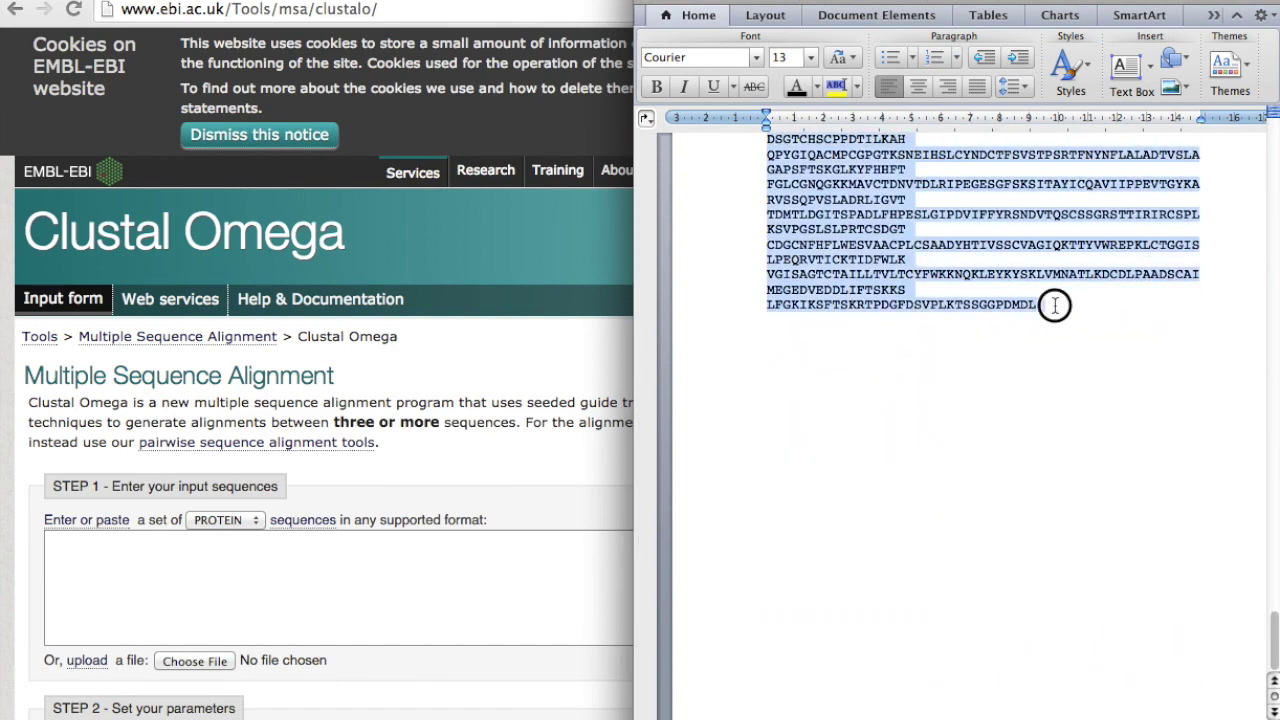
Step: Paste the copied homolog sequences into Clustal Omega's input with sequence type PROTEIN
{"action": "left_click", "coordinate": [200, 577]}
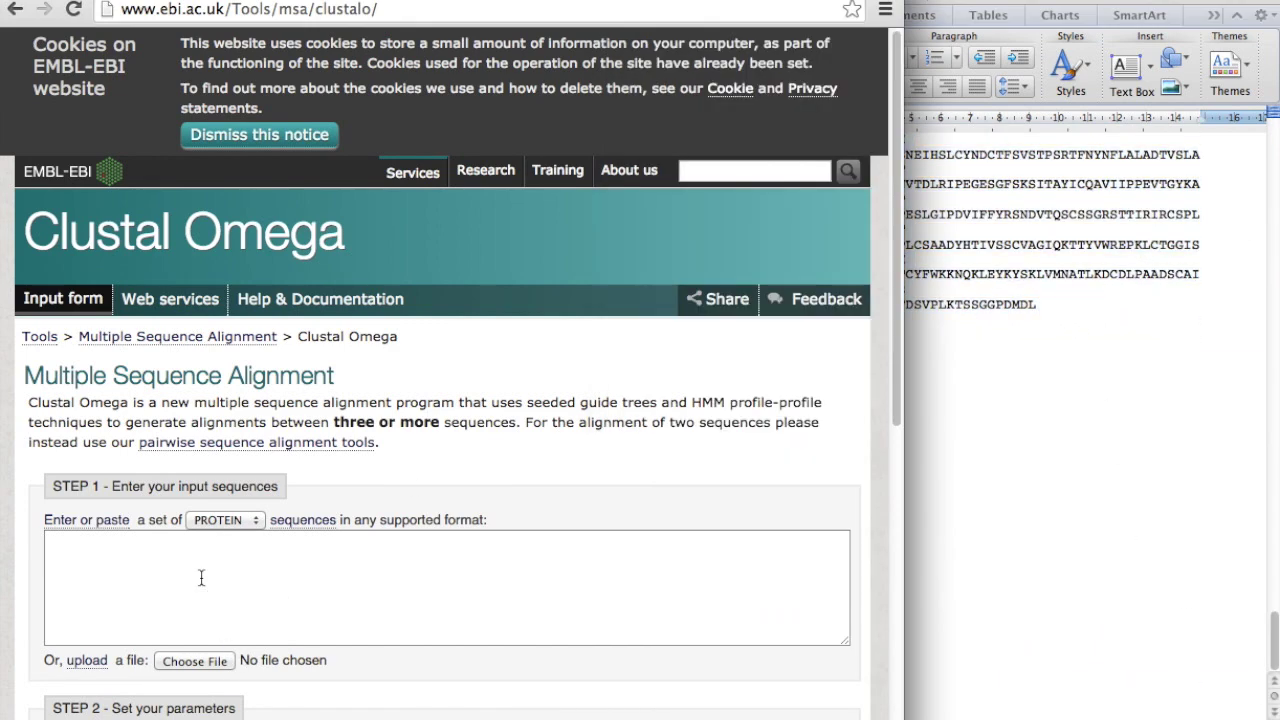
{"action": "left_click", "coordinate": [190, 571]}
{"action": "key", "text": "super+v"}
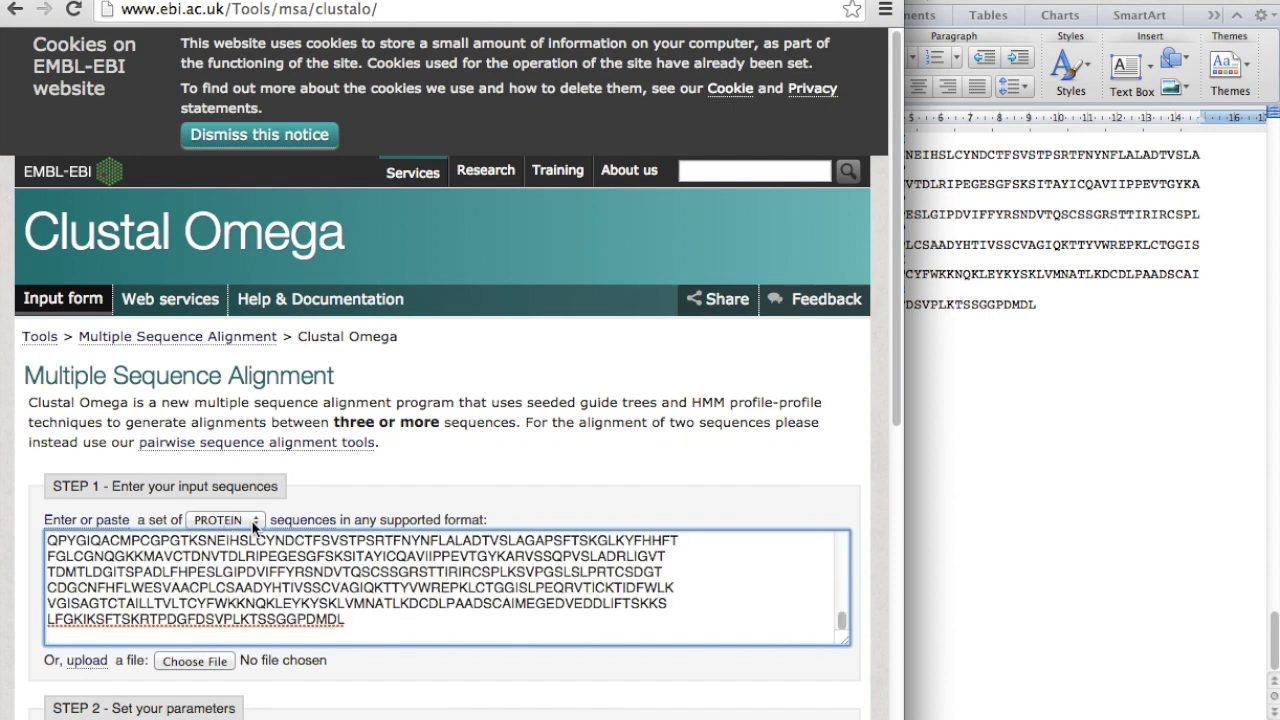
{"action": "left_click", "coordinate": [250, 522]}
{"action": "left_click", "coordinate": [258, 518]}
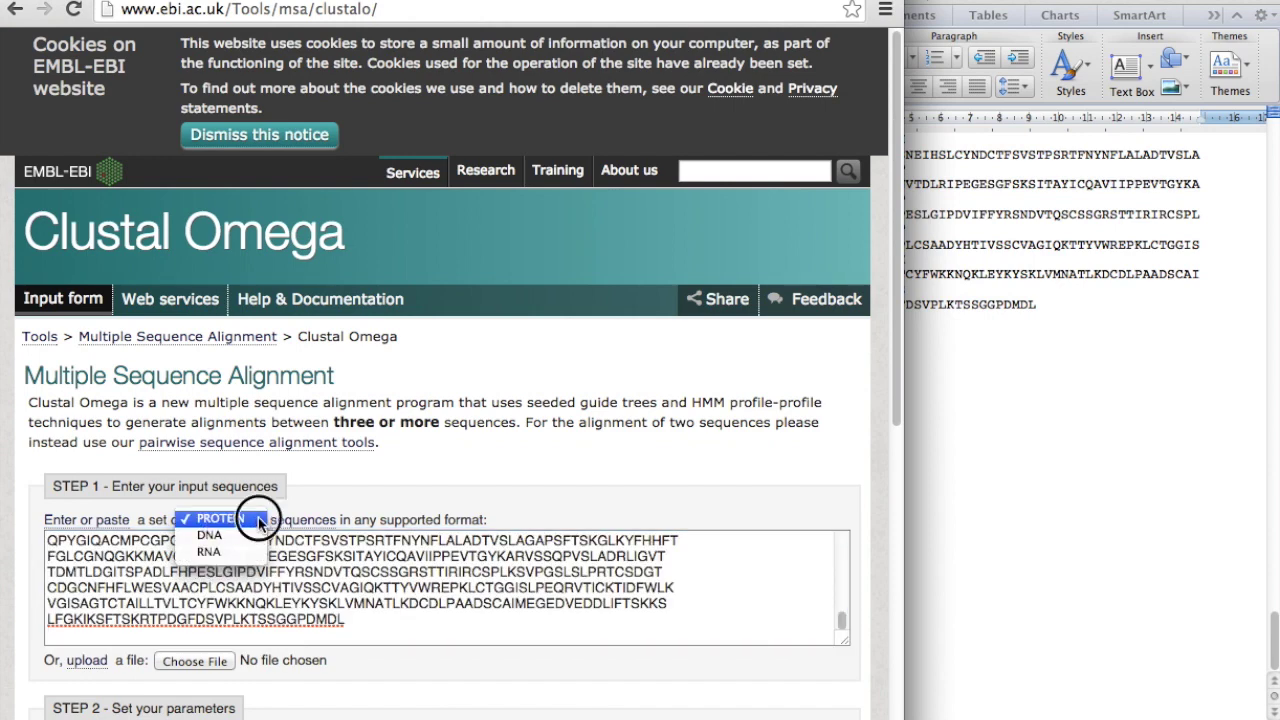
{"action": "scroll", "coordinate": [318, 605], "scroll_direction": "down", "scroll_amount": 1}
{"action": "scroll", "coordinate": [318, 608], "scroll_direction": "down", "scroll_amount": 5}
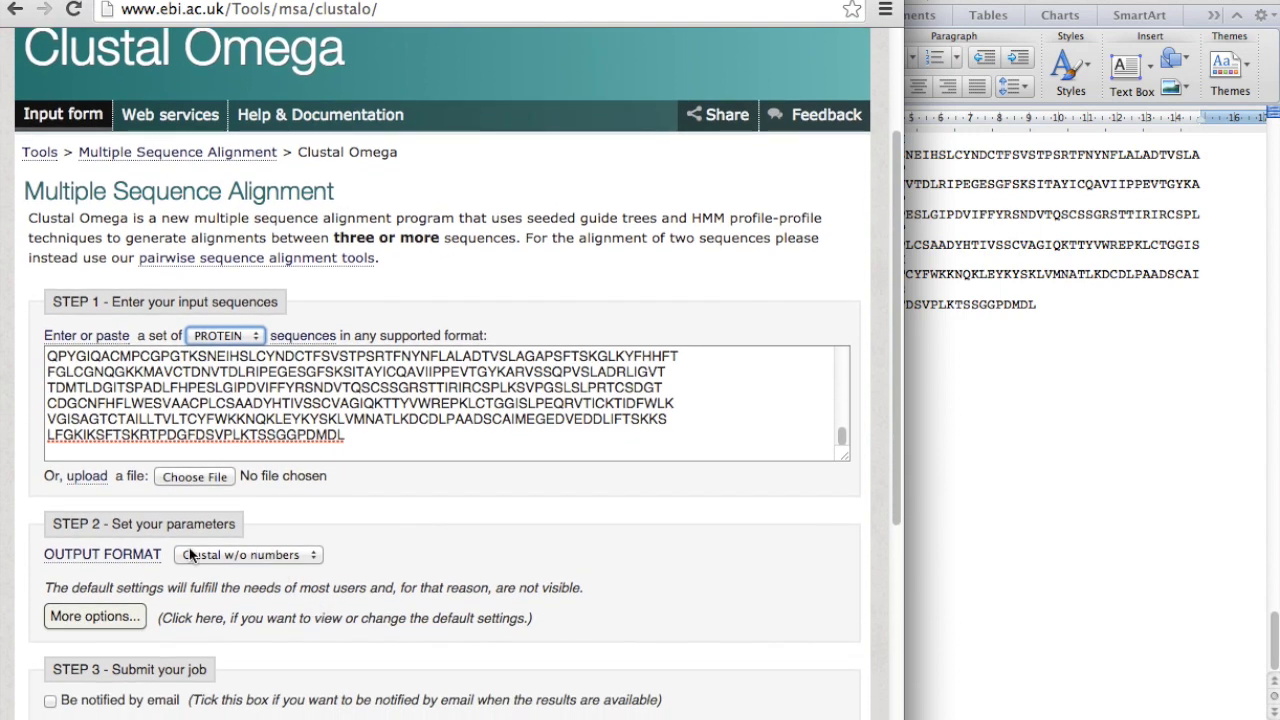
Step: Keep 'Clustal w/o numbers' as the output format and submit the alignment
{"action": "left_click", "coordinate": [316, 558]}
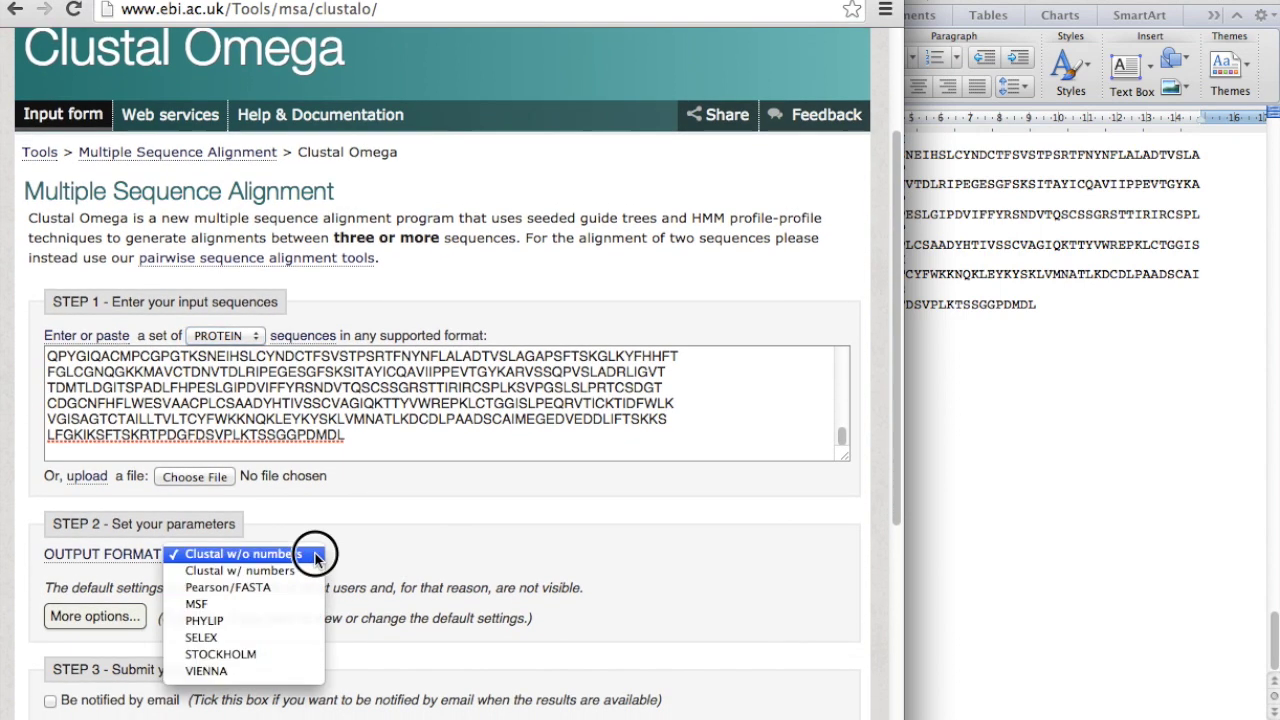
{"action": "left_click", "coordinate": [250, 555]}
{"action": "scroll", "coordinate": [308, 555], "scroll_direction": "down", "scroll_amount": 5}
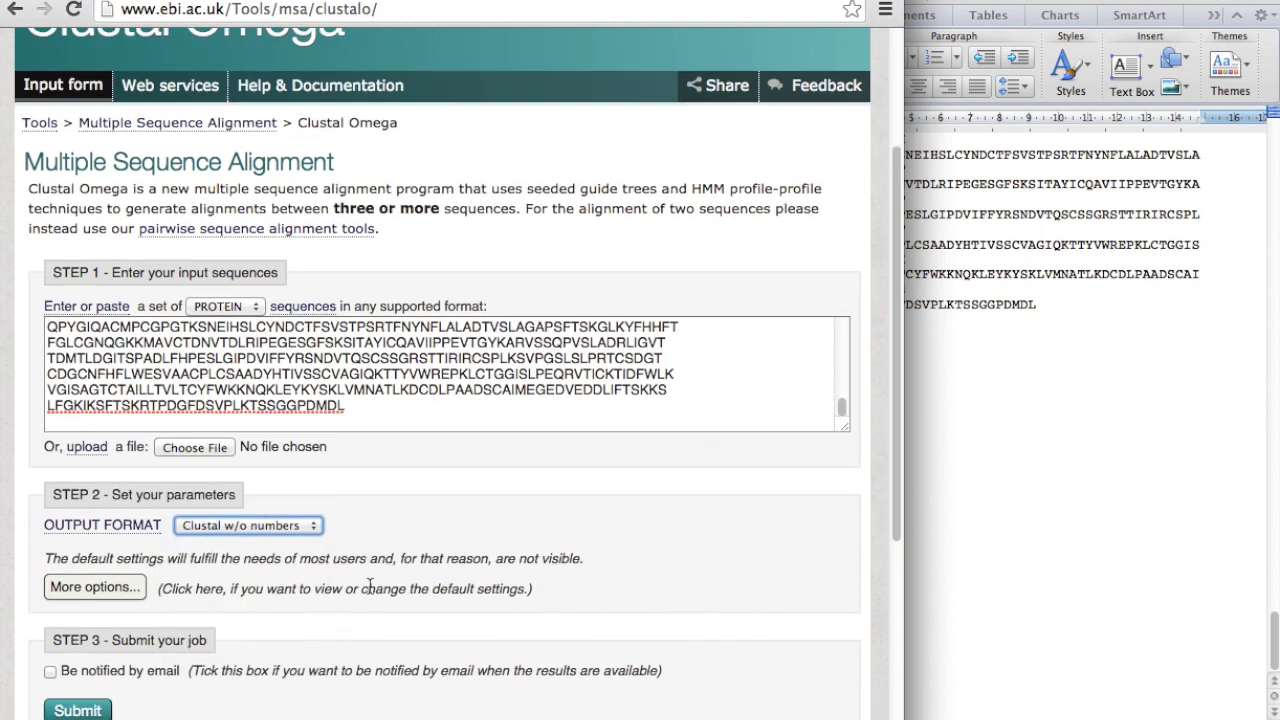
{"action": "left_click", "coordinate": [77, 494]}
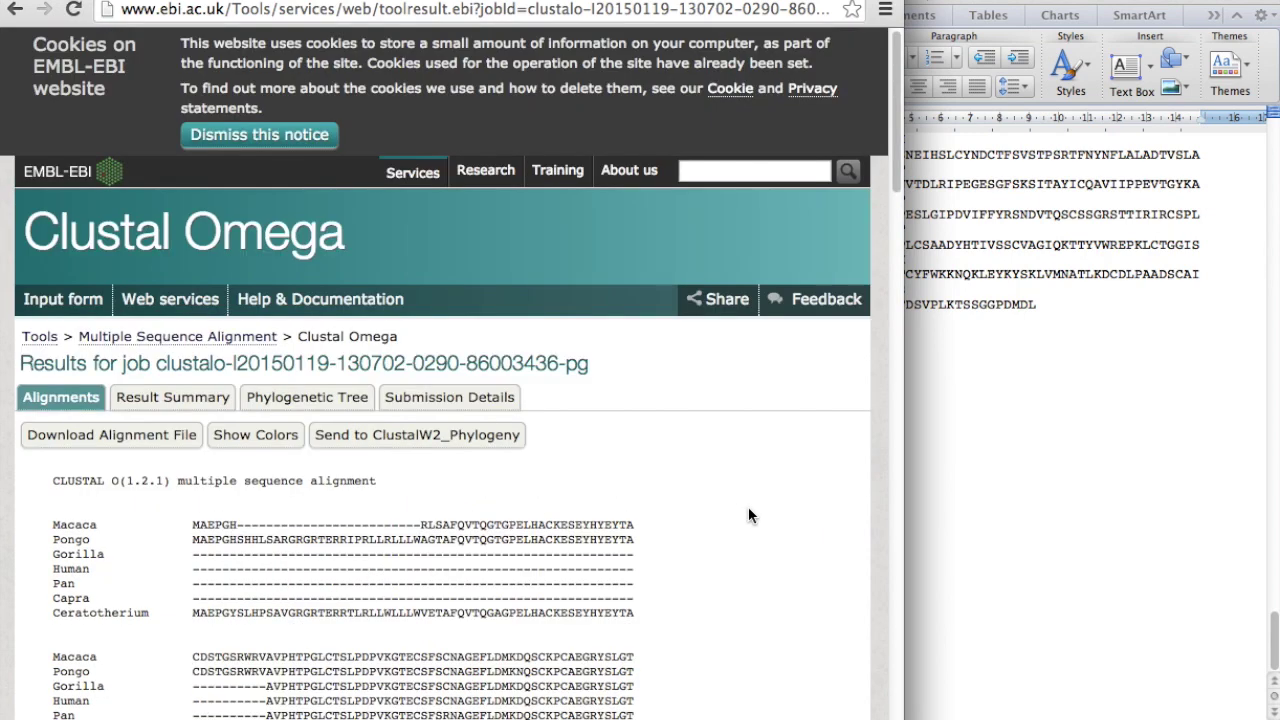
Step: Turn on Show Colors to colour the residues of the seven-species alignment
{"action": "scroll", "coordinate": [749, 516], "scroll_direction": "down", "scroll_amount": 3}
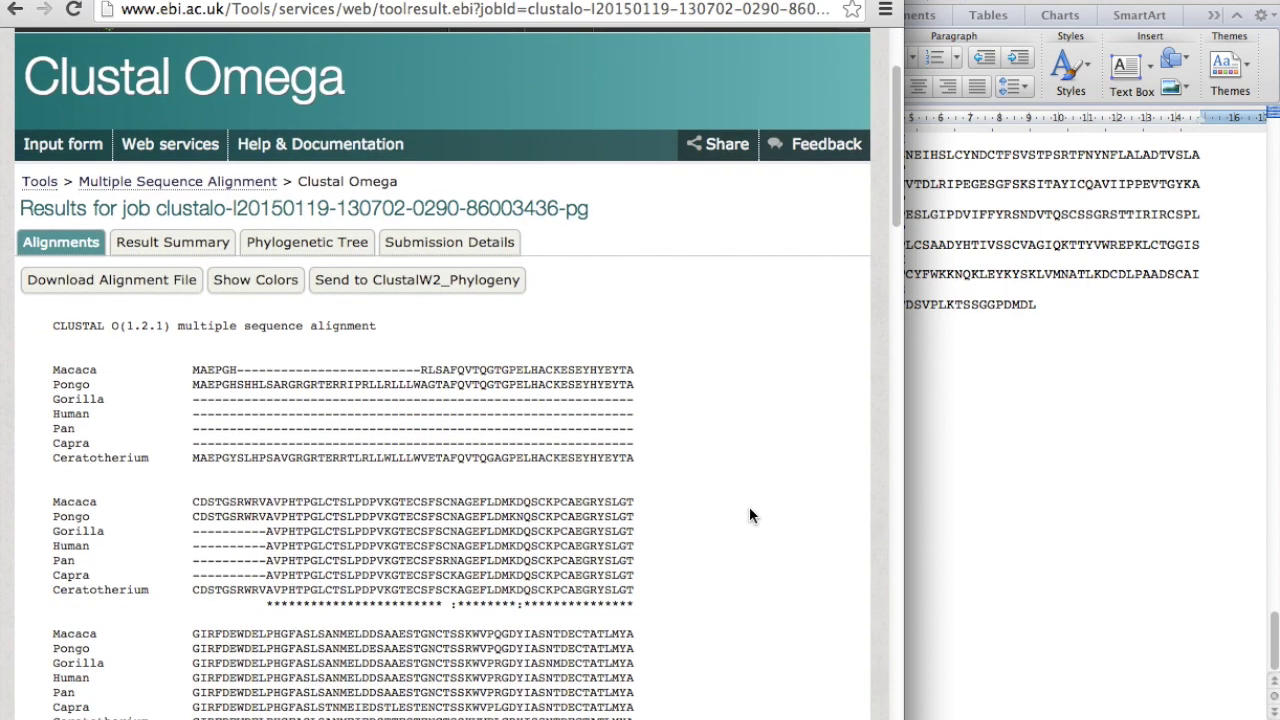
{"action": "scroll", "coordinate": [752, 516], "scroll_direction": "down", "scroll_amount": 1}
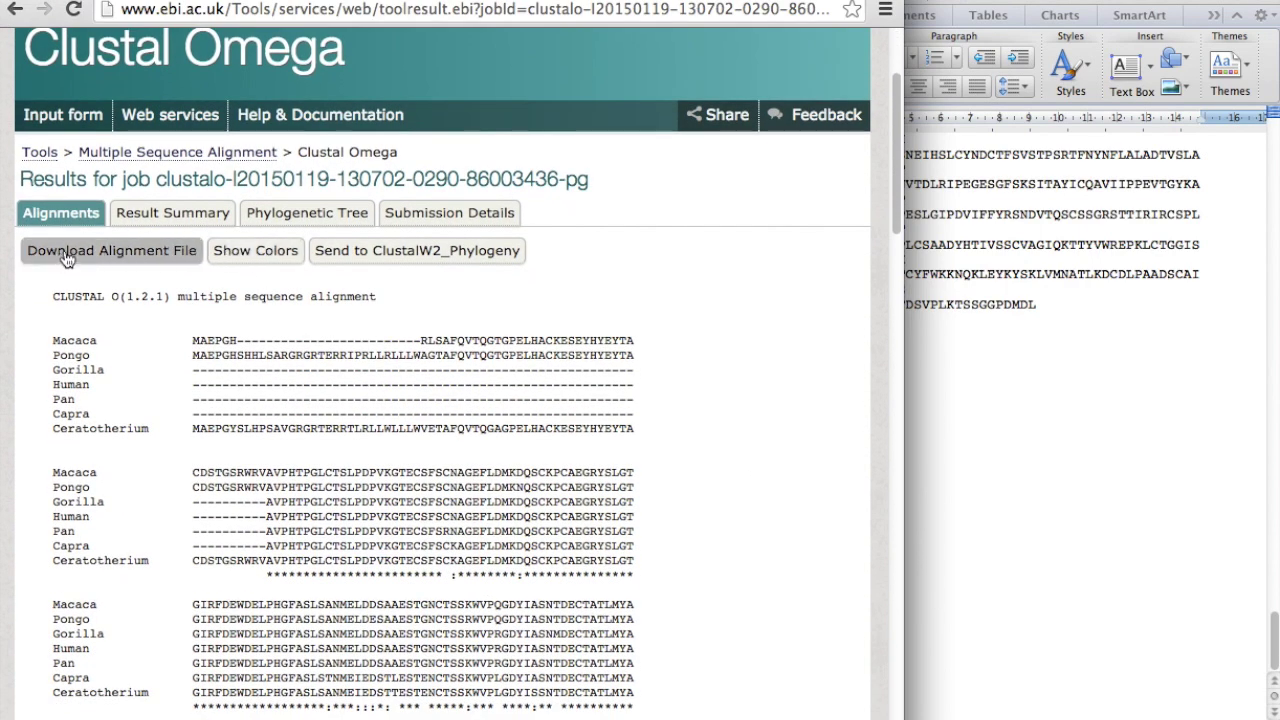
{"action": "left_click", "coordinate": [254, 251]}
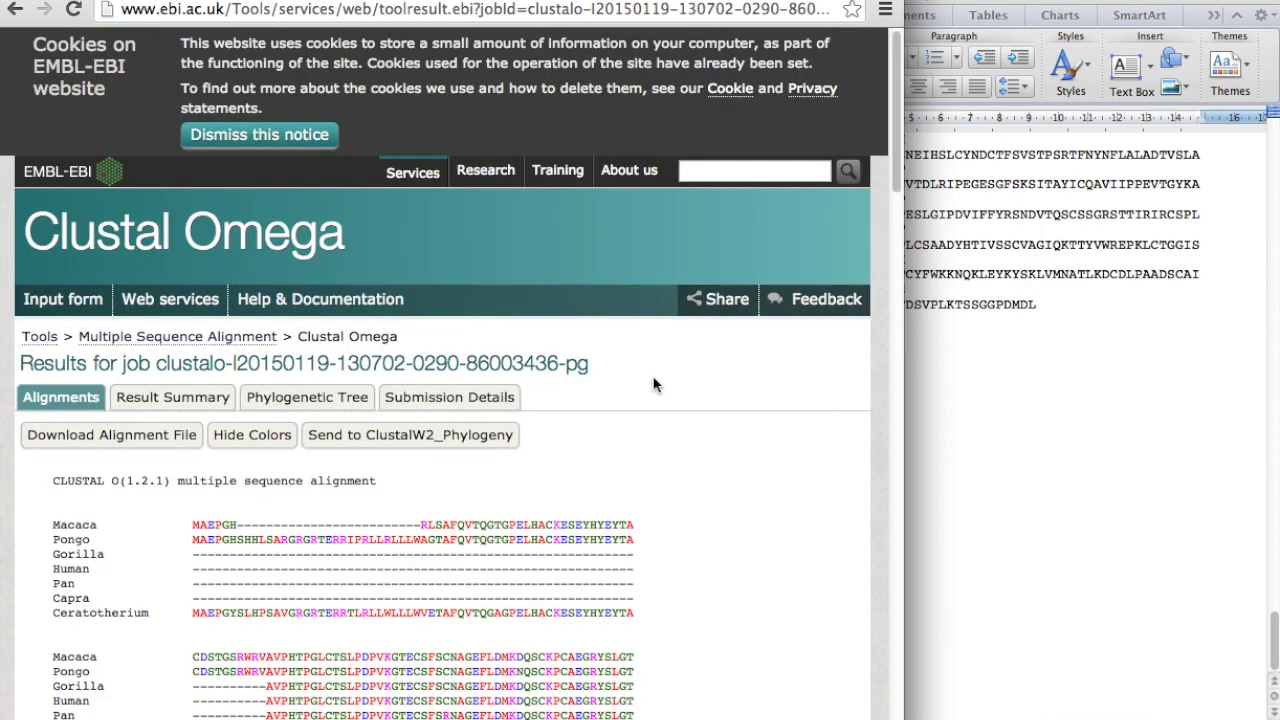
{"action": "scroll", "coordinate": [645, 552], "scroll_direction": "down", "scroll_amount": 1}
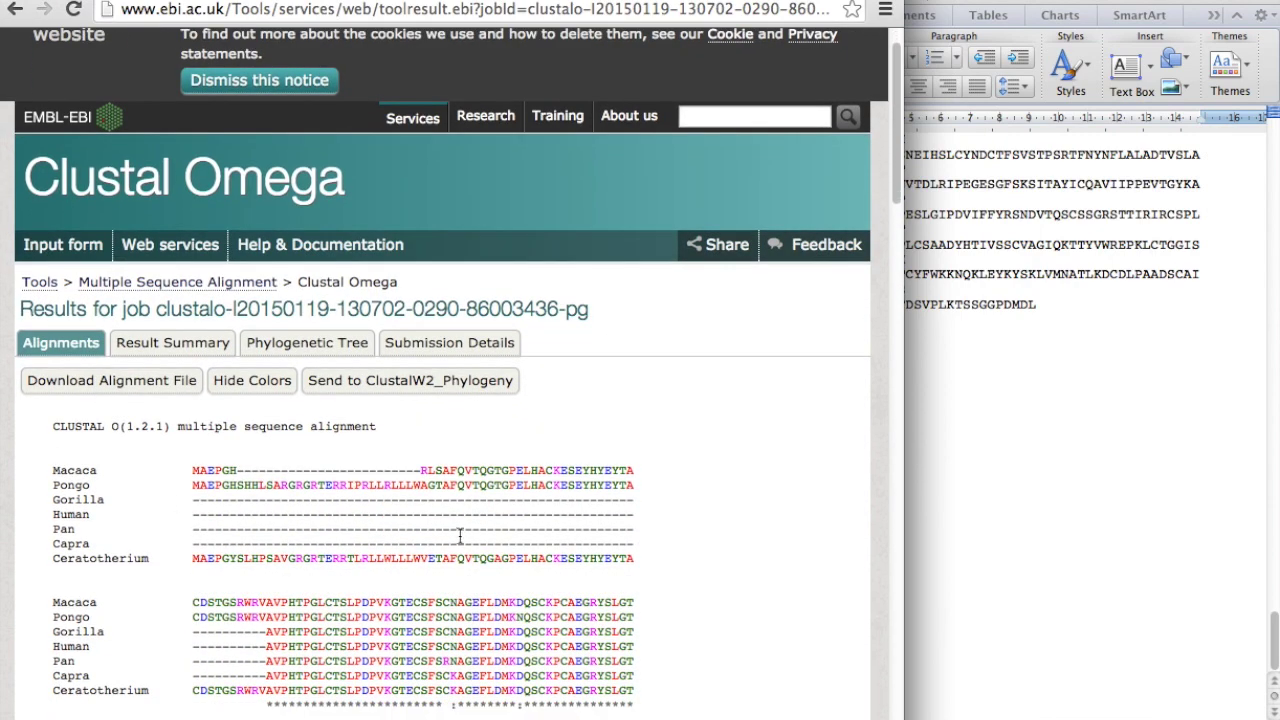
{"action": "scroll", "coordinate": [460, 537], "scroll_direction": "down", "scroll_amount": 2}
Step: Select all the sequence text in the Word document
{"action": "left_click", "coordinate": [1037, 357]}
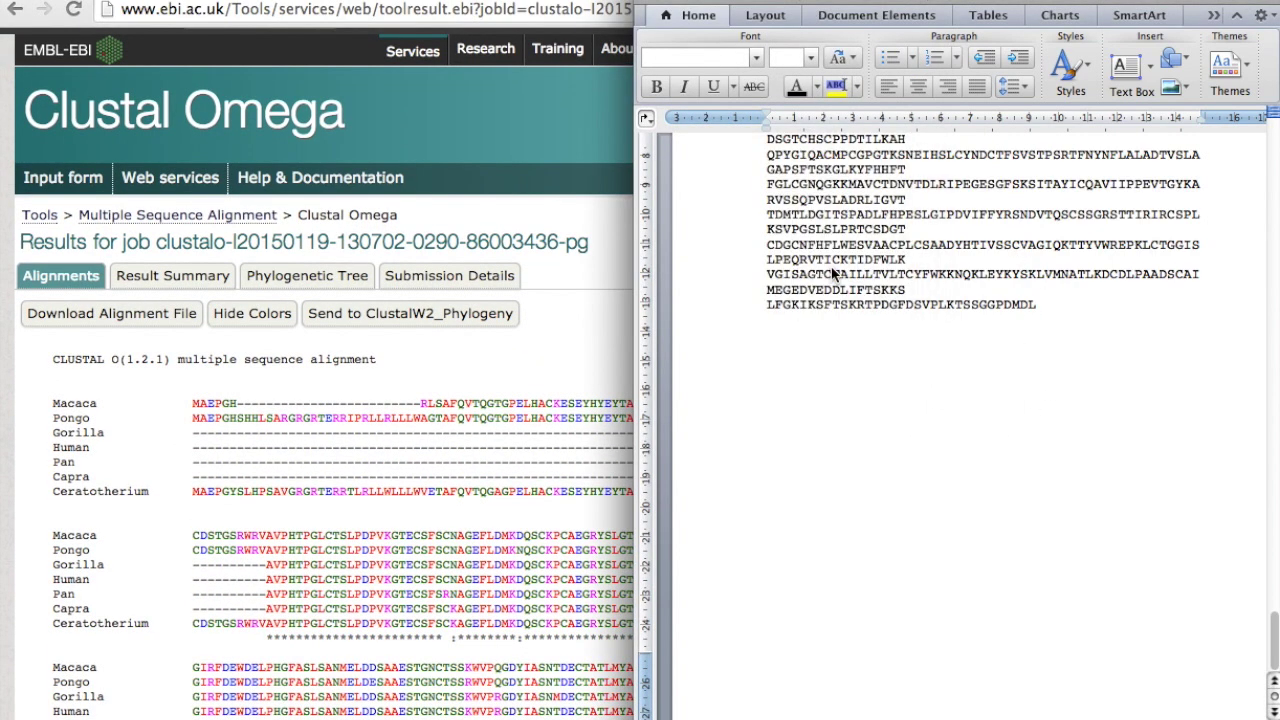
{"action": "key", "text": "super+a"}
{"action": "scroll", "coordinate": [830, 400], "scroll_direction": "up", "scroll_amount": 10}
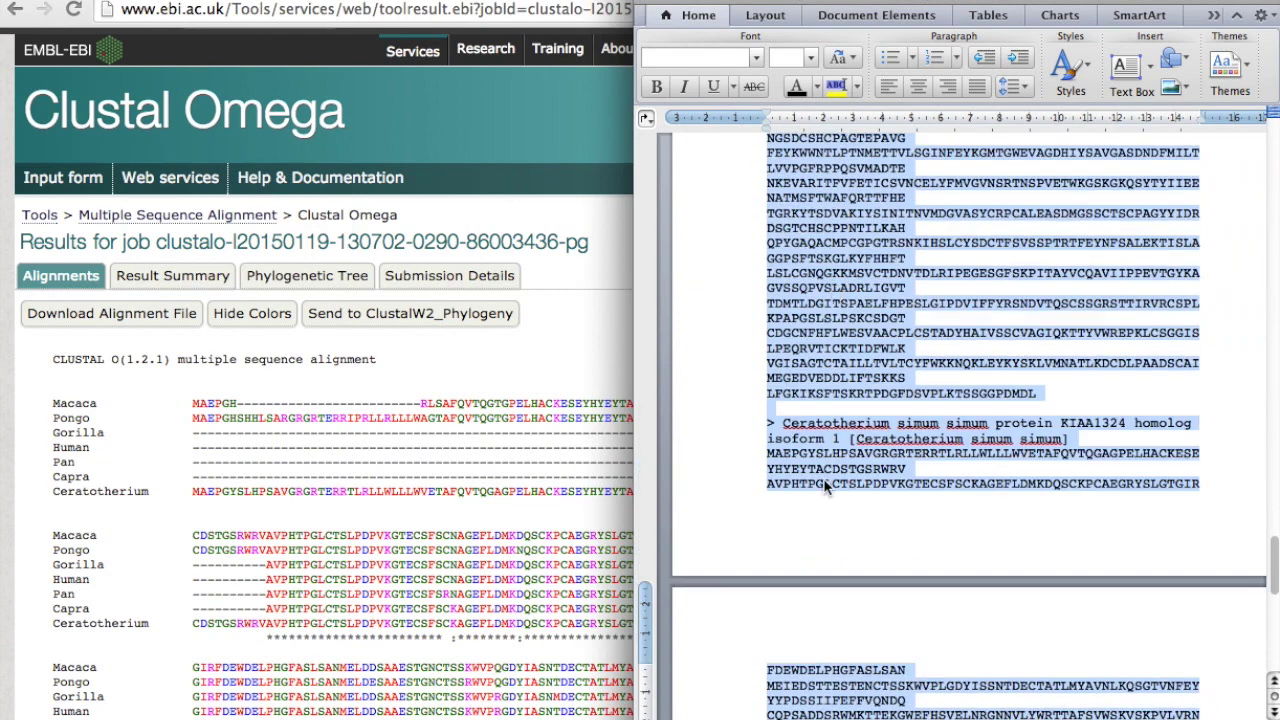
{"action": "scroll", "coordinate": [958, 396], "scroll_direction": "up", "scroll_amount": 5}
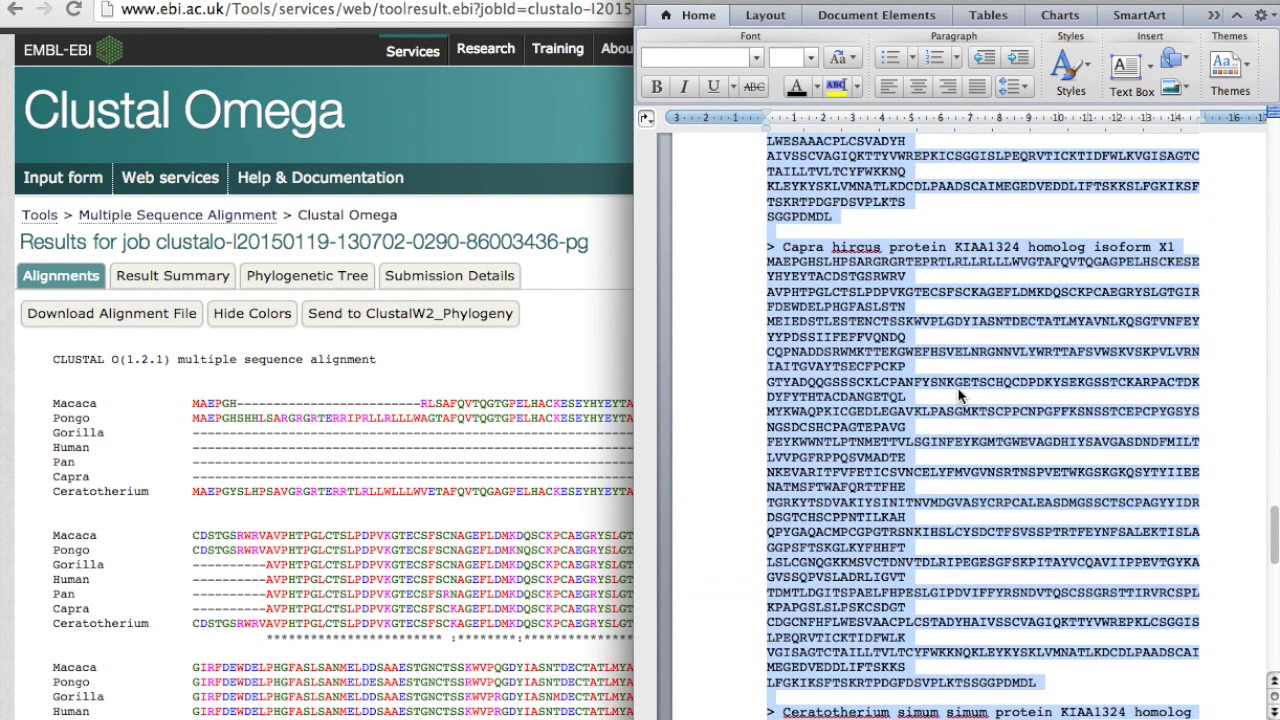
{"action": "scroll", "coordinate": [958, 396], "scroll_direction": "up", "scroll_amount": 15}
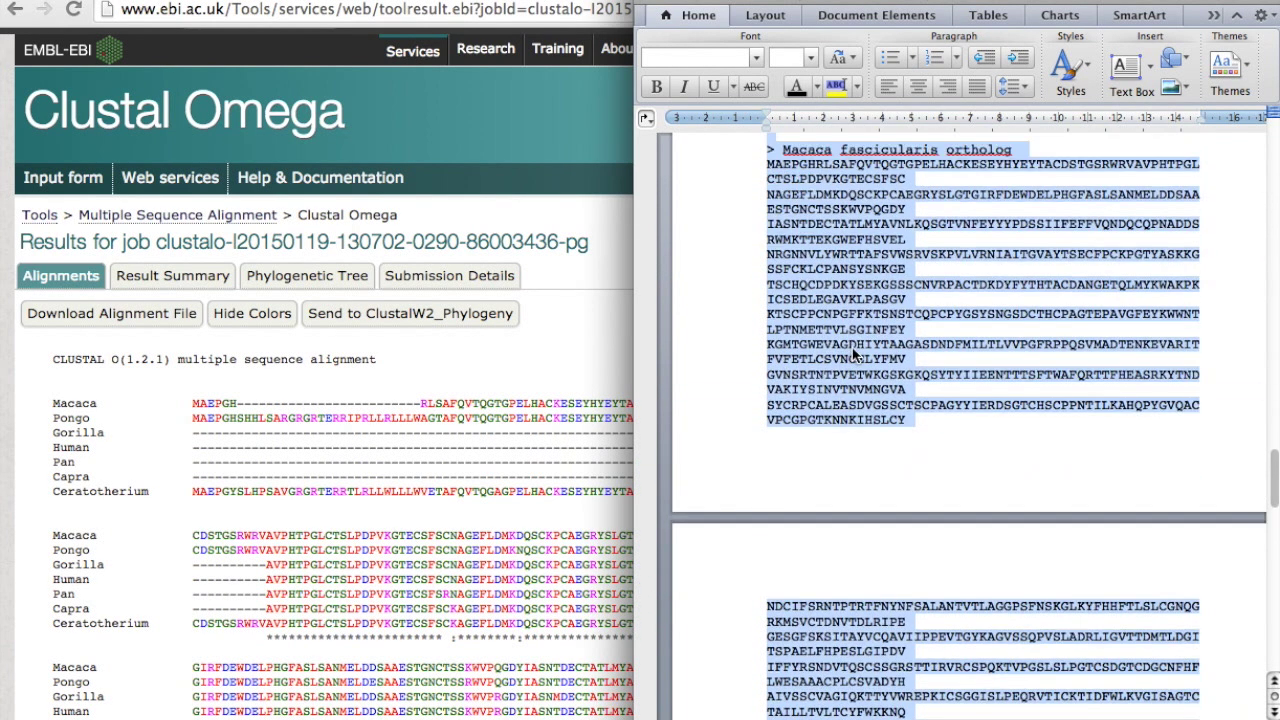
{"action": "scroll", "coordinate": [853, 352], "scroll_direction": "up", "scroll_amount": 3}
Step: On the alignment results, select then deselect the species names and switch to the Phylogenetic Tree tab
{"action": "left_click", "coordinate": [515, 358]}
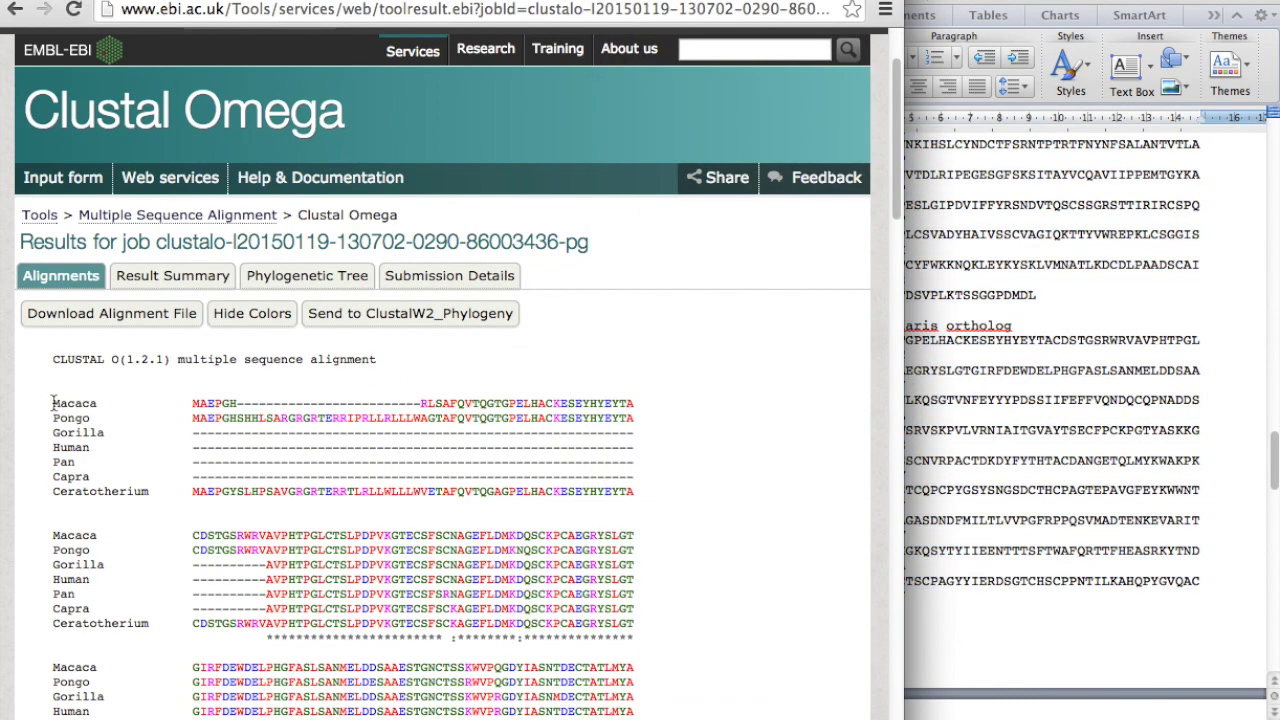
{"action": "mouse_move", "coordinate": [52, 403]}
{"action": "left_mouse_down"}
{"action": "mouse_move", "coordinate": [100, 450]}
{"action": "mouse_move", "coordinate": [106, 497]}
{"action": "mouse_move", "coordinate": [119, 408]}
{"action": "mouse_move", "coordinate": [66, 404]}
{"action": "left_mouse_up"}
{"action": "left_click", "coordinate": [107, 398]}
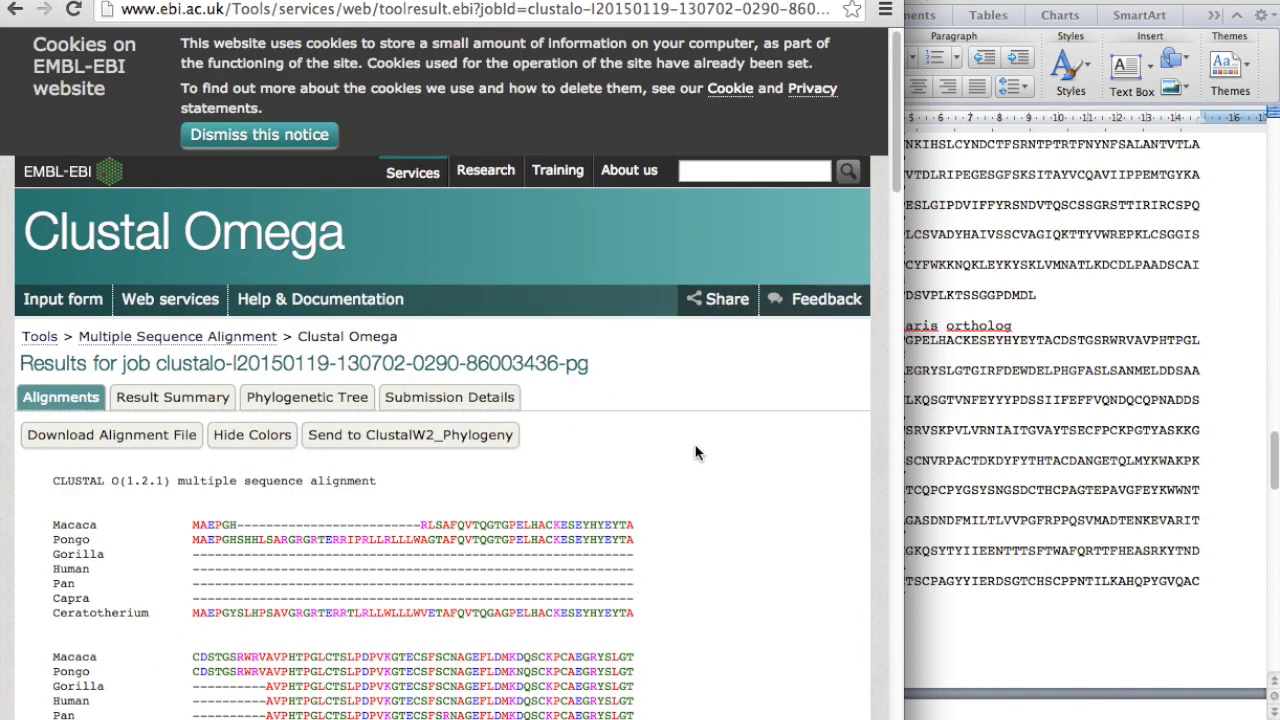
{"action": "scroll", "coordinate": [697, 454], "scroll_direction": "down", "scroll_amount": 1}
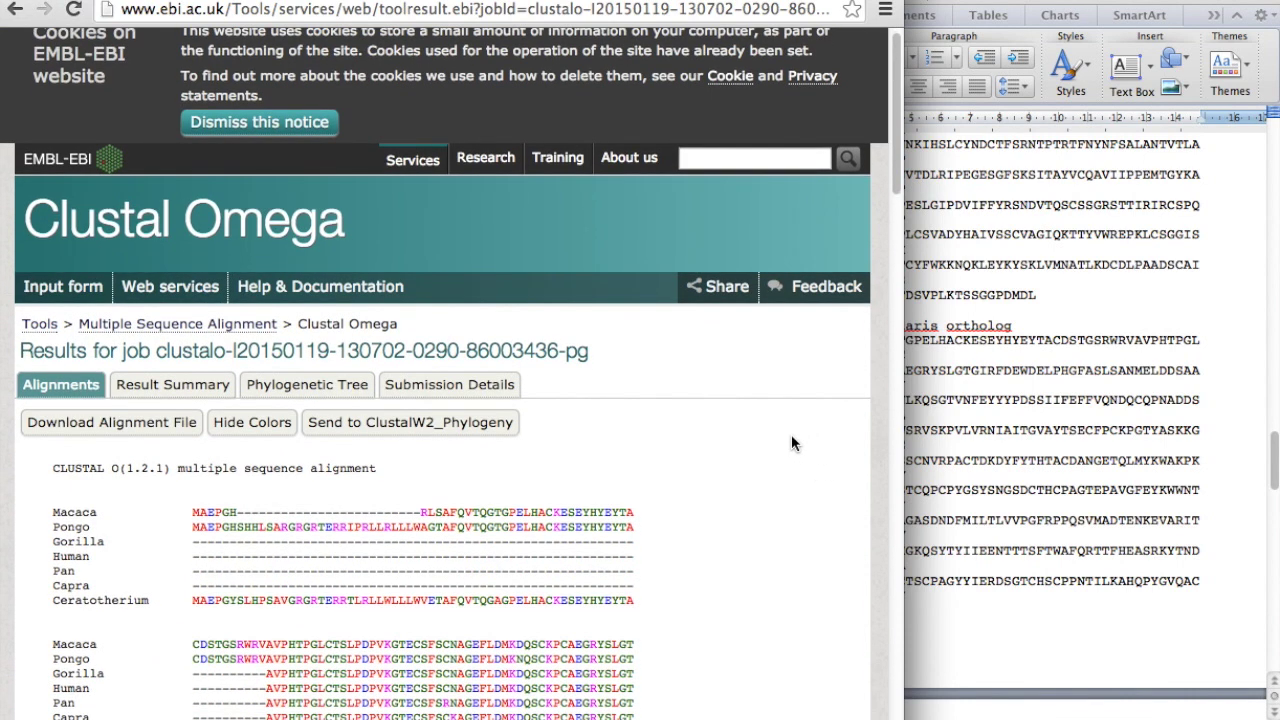
{"action": "scroll", "coordinate": [791, 443], "scroll_direction": "down", "scroll_amount": 5}
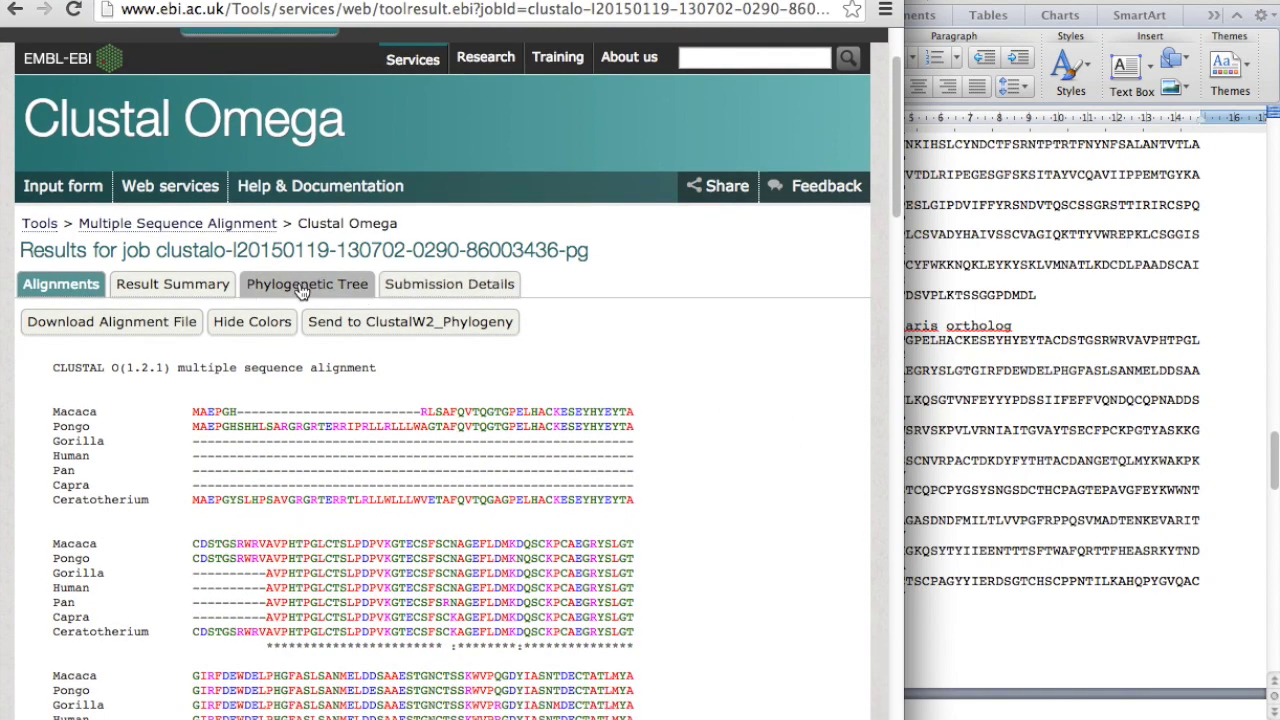
{"action": "left_click", "coordinate": [302, 286]}
Step: Scroll through the Phylogenetic Tree tab to inspect the Newick tree branch lengths and phylogram
{"action": "scroll", "coordinate": [776, 425], "scroll_direction": "down", "scroll_amount": 10}
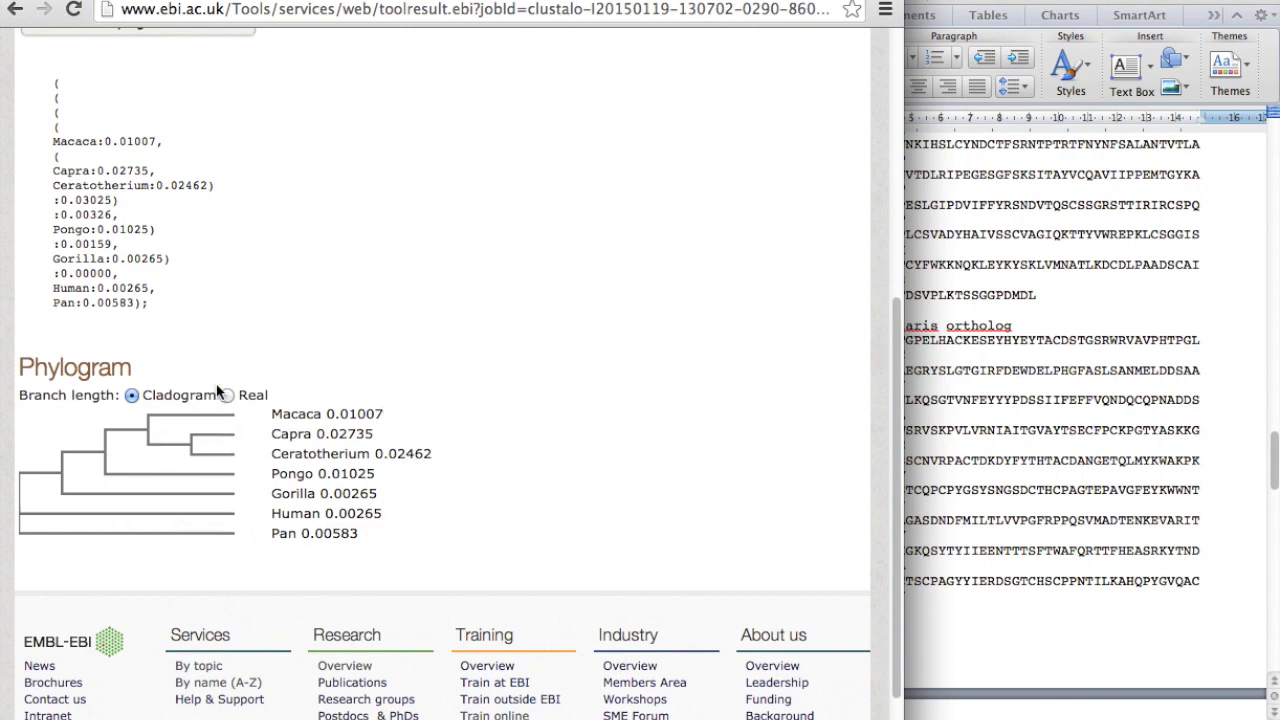
{"action": "scroll", "coordinate": [632, 425], "scroll_direction": "up", "scroll_amount": 12}
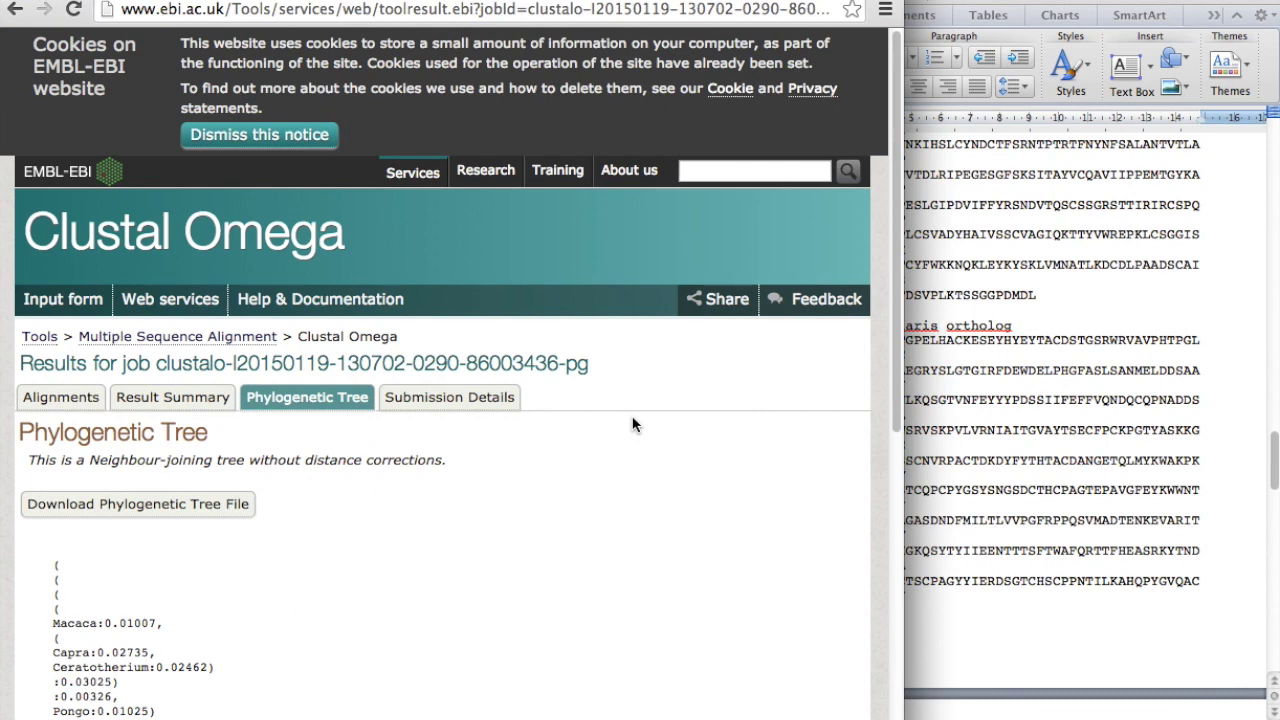
{"action": "scroll", "coordinate": [644, 459], "scroll_direction": "down", "scroll_amount": 12}
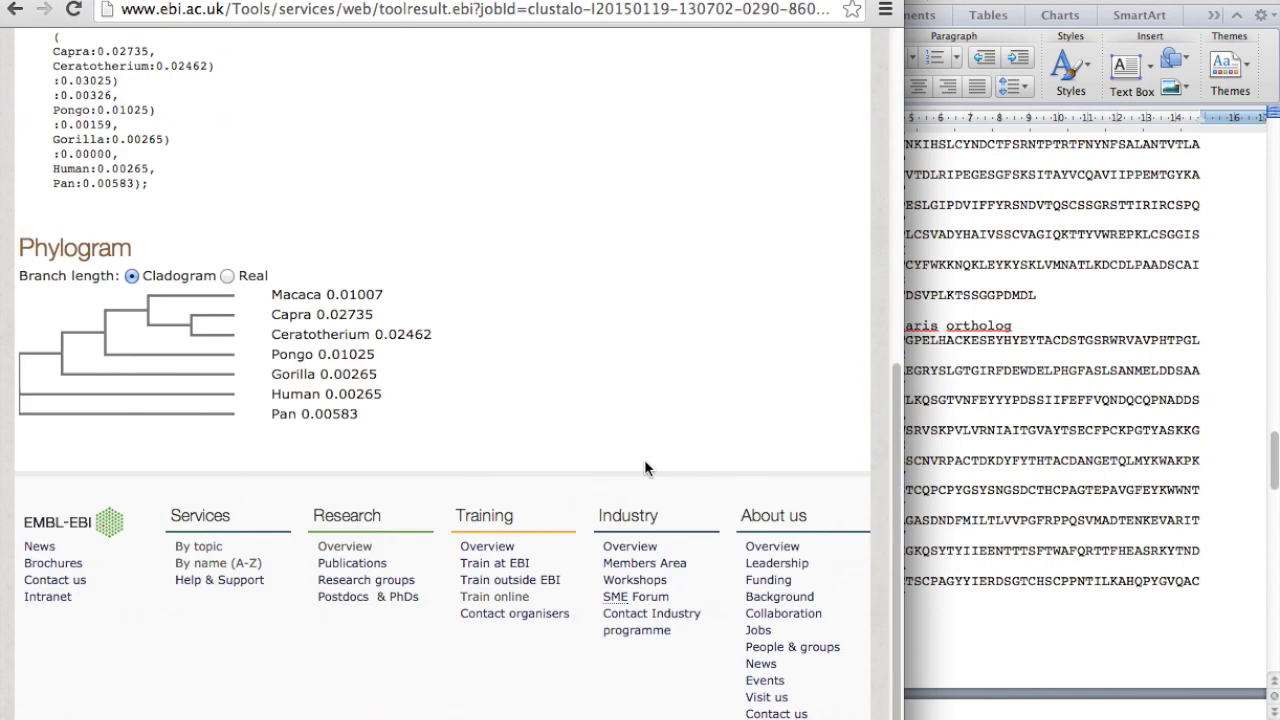
{"action": "scroll", "coordinate": [644, 459], "scroll_direction": "up", "scroll_amount": 12}
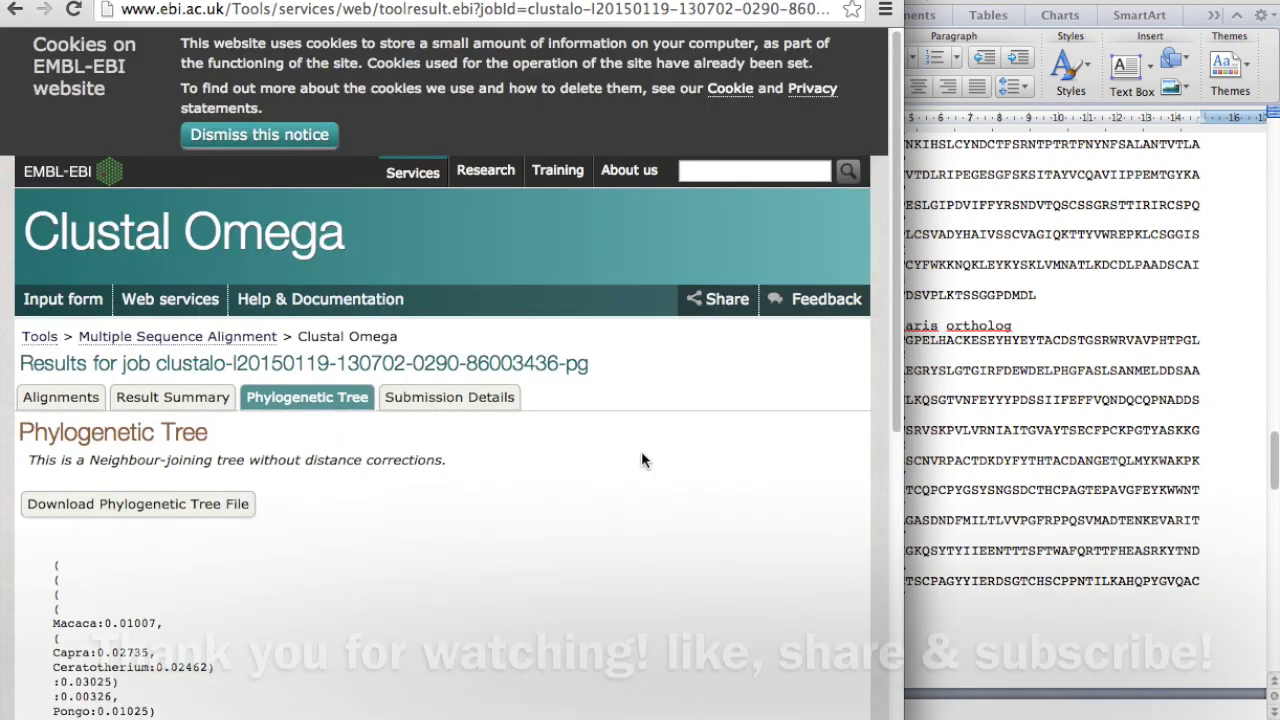
{"action": "scroll", "coordinate": [641, 459], "scroll_direction": "down", "scroll_amount": 6}
{"action": "scroll", "coordinate": [641, 459], "scroll_direction": "down", "scroll_amount": 12}
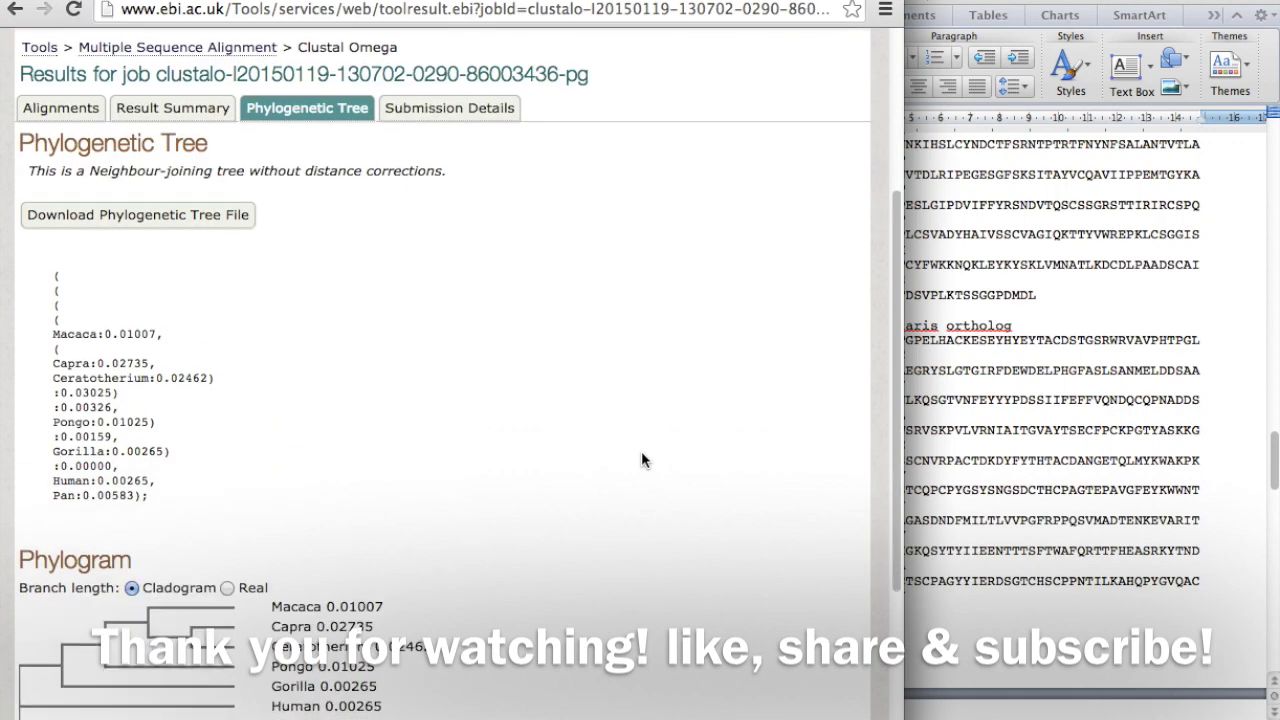
{"action": "scroll", "coordinate": [641, 459], "scroll_direction": "up", "scroll_amount": 18}
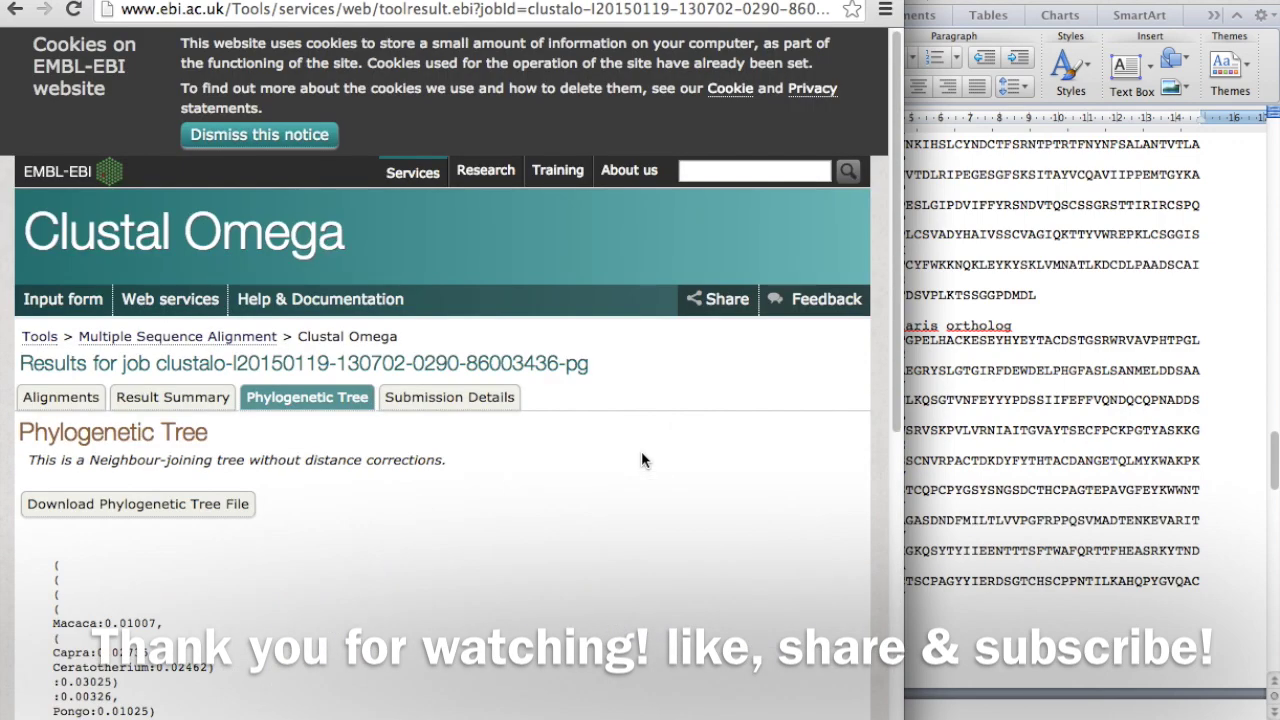
{"action": "scroll", "coordinate": [641, 459], "scroll_direction": "down", "scroll_amount": 12}
{"action": "scroll", "coordinate": [641, 459], "scroll_direction": "up", "scroll_amount": 12}
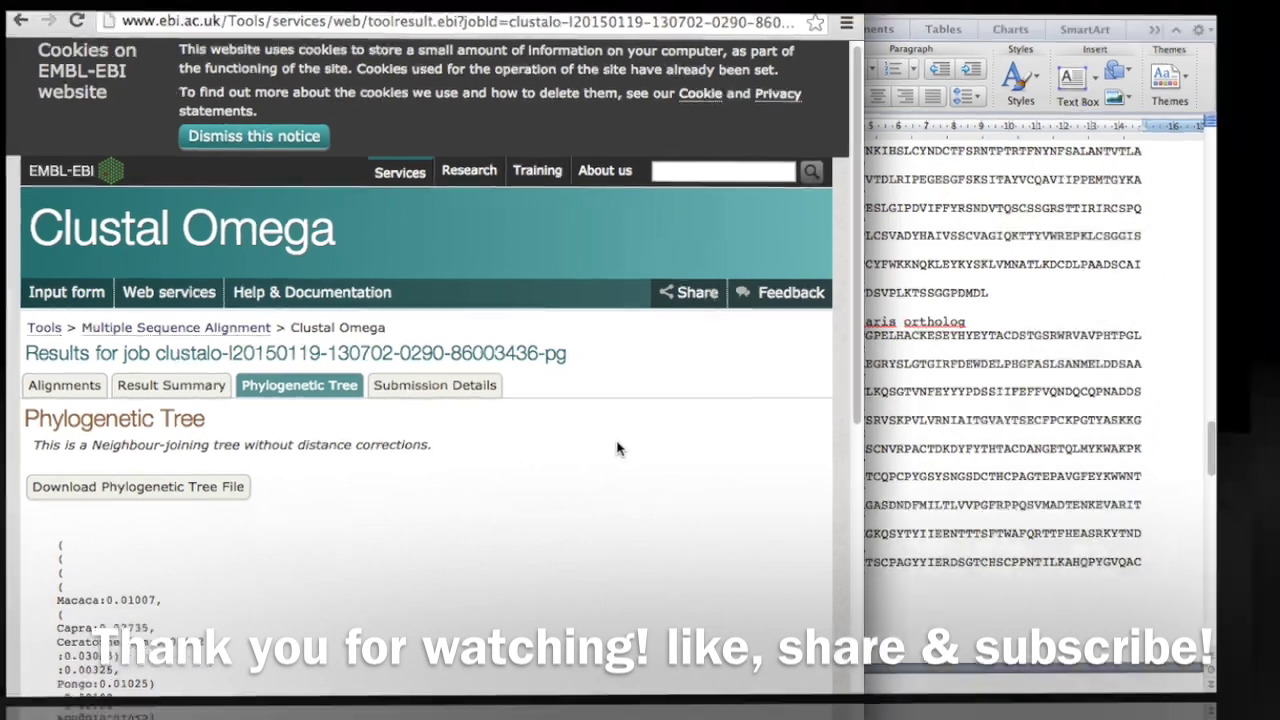